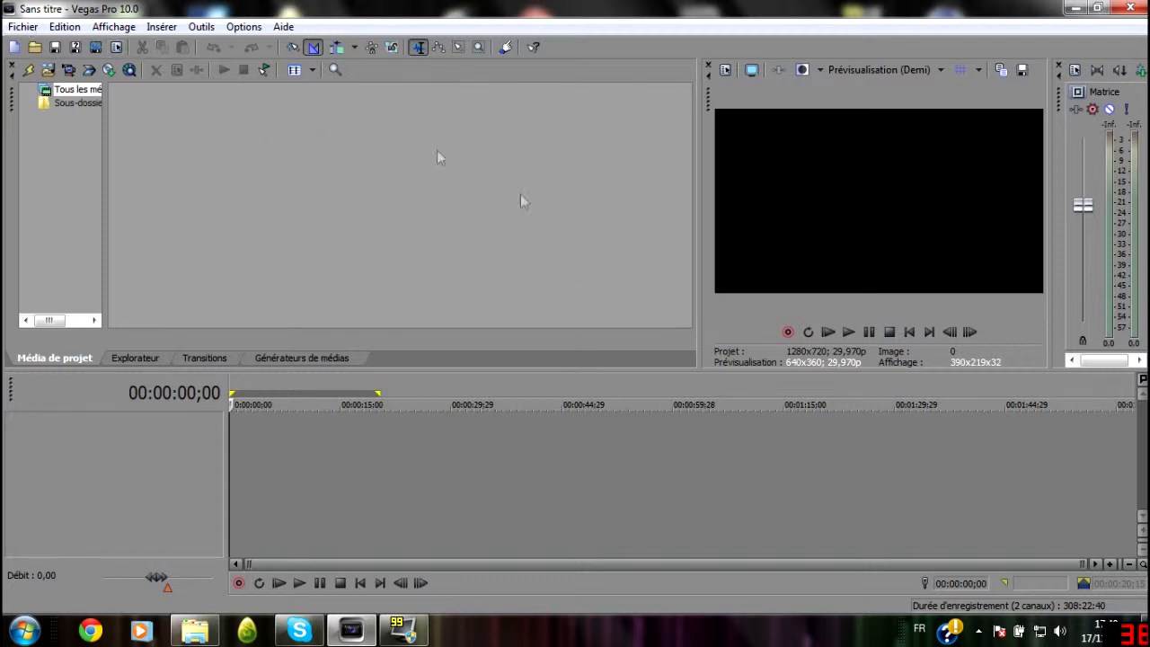
- Create a new project with the HDV 720-30p (1280x720; 29,970 ips) template and Optimisée full-resolution rendering quality
click(25, 27)
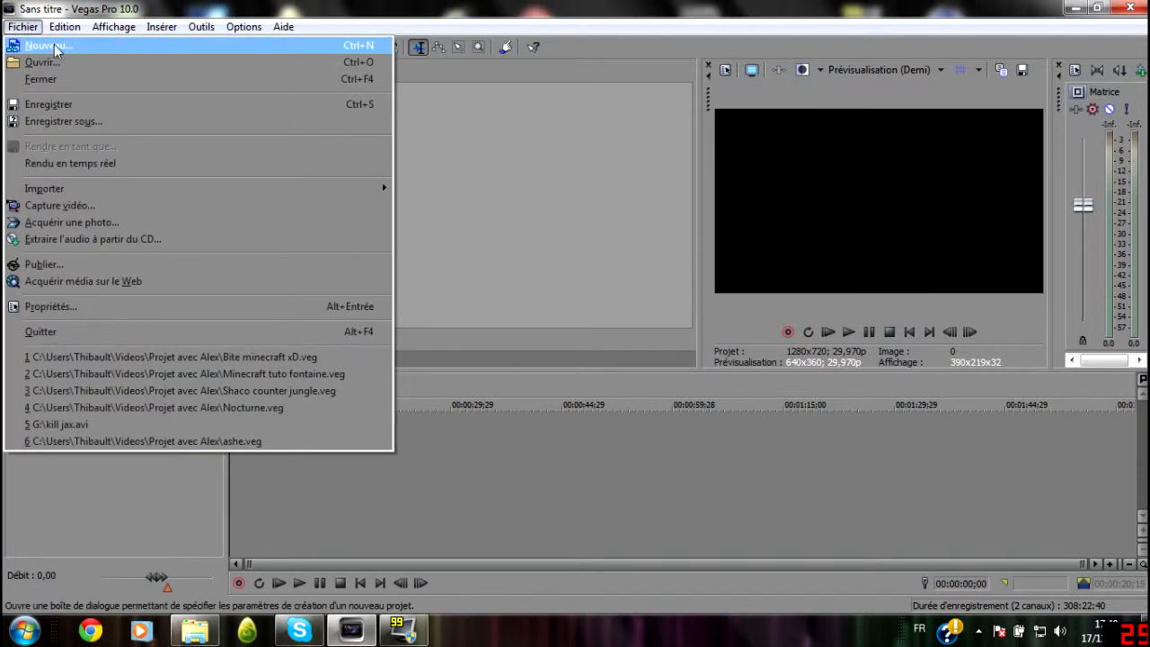
click(54, 49)
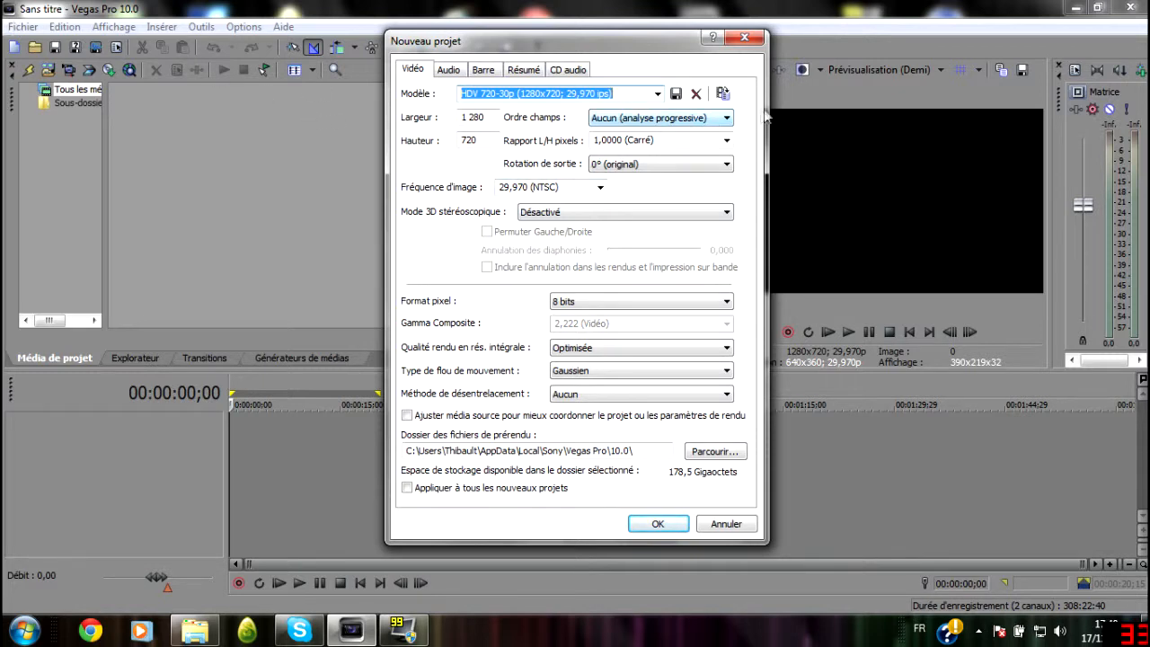
click(659, 94)
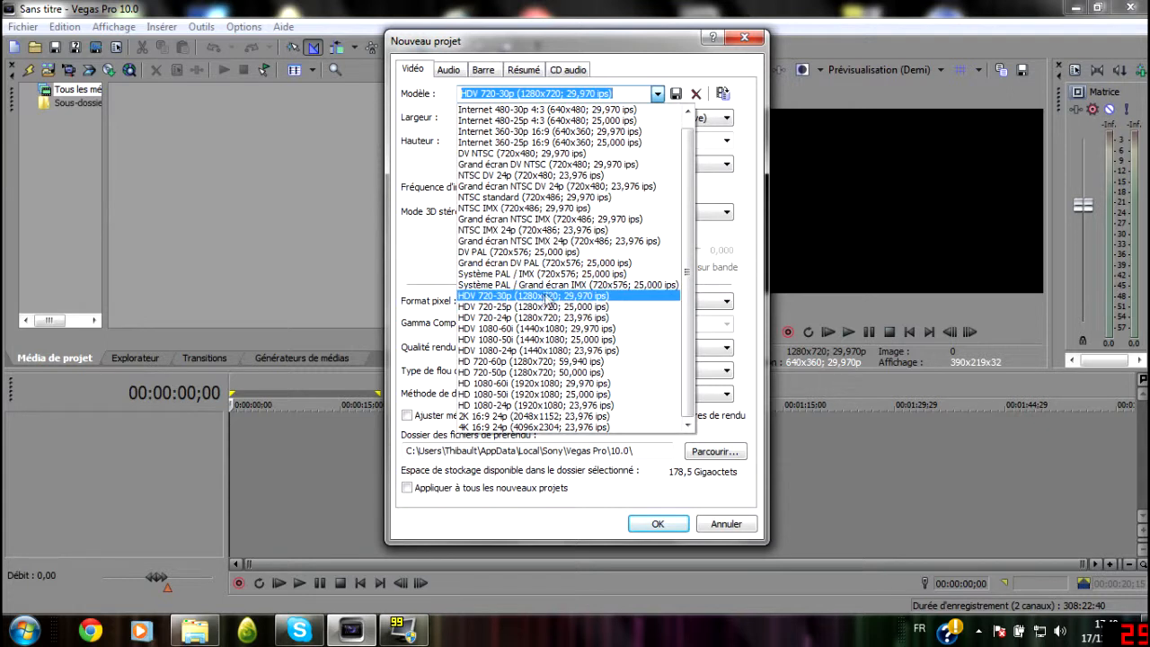
click(604, 297)
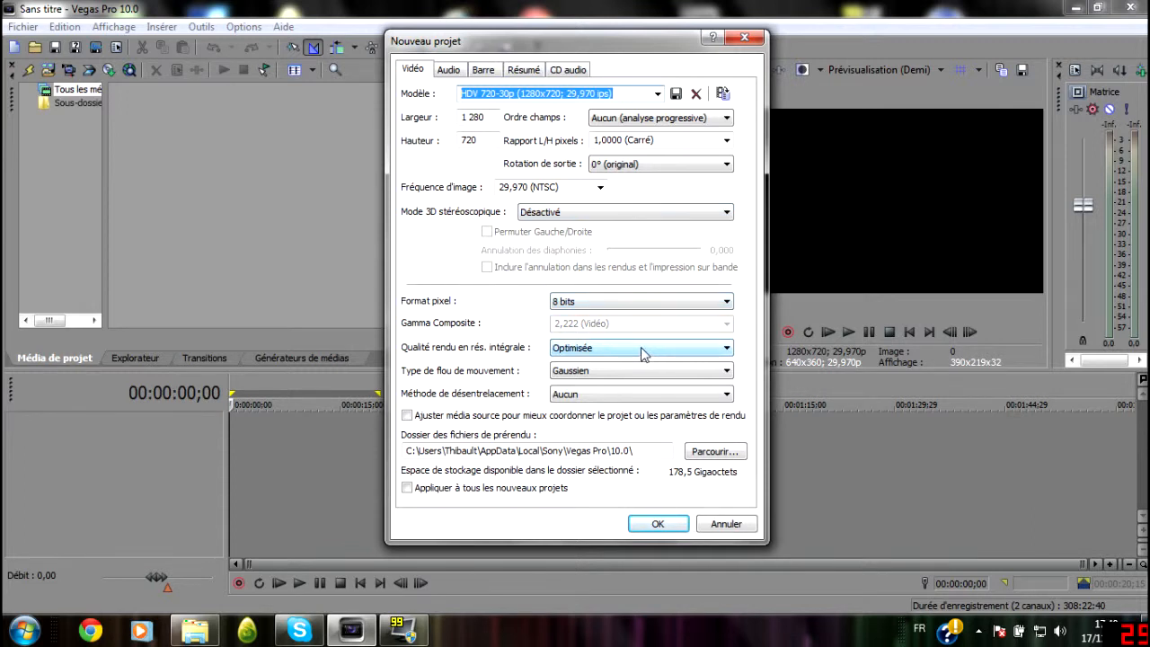
click(643, 355)
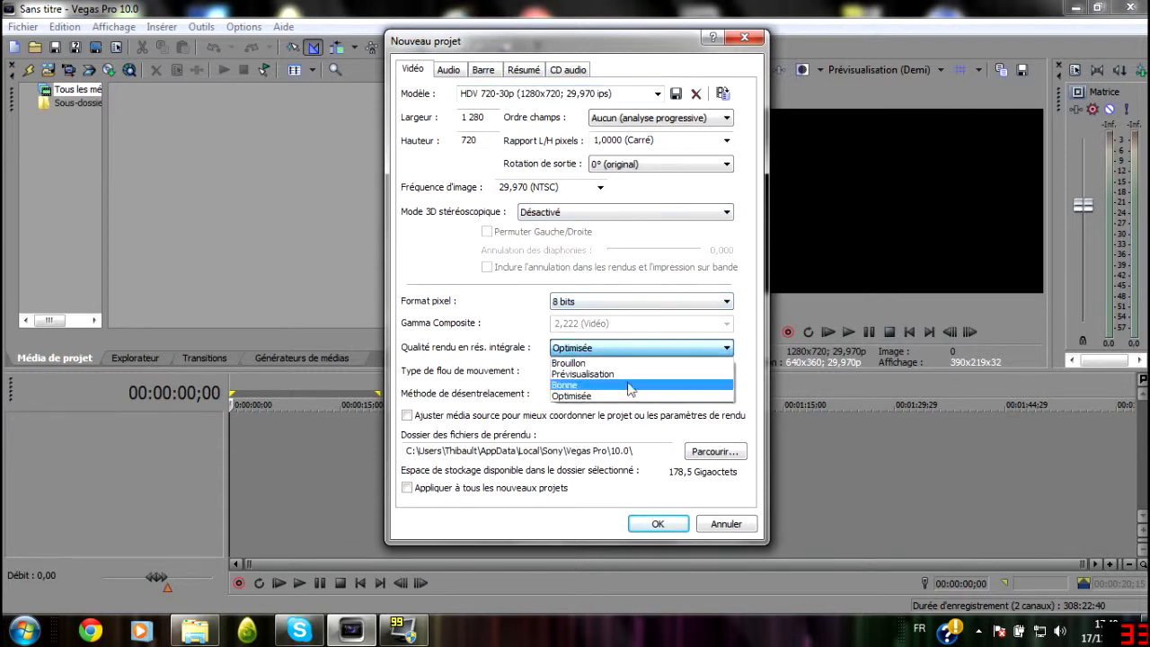
click(622, 398)
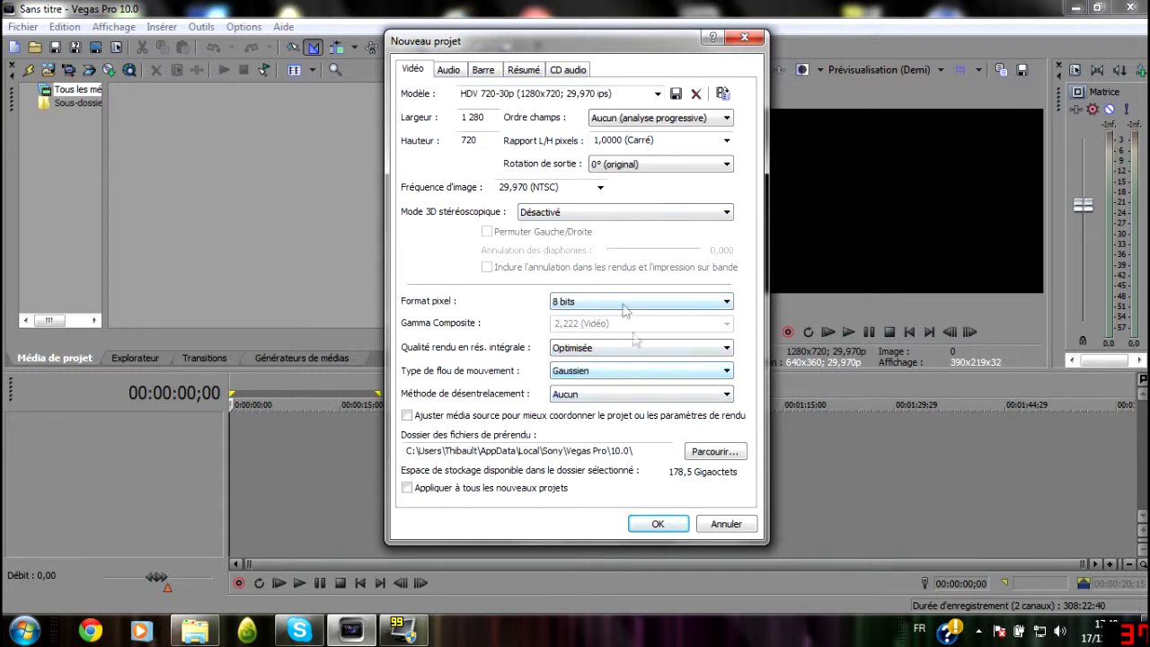
click(673, 526)
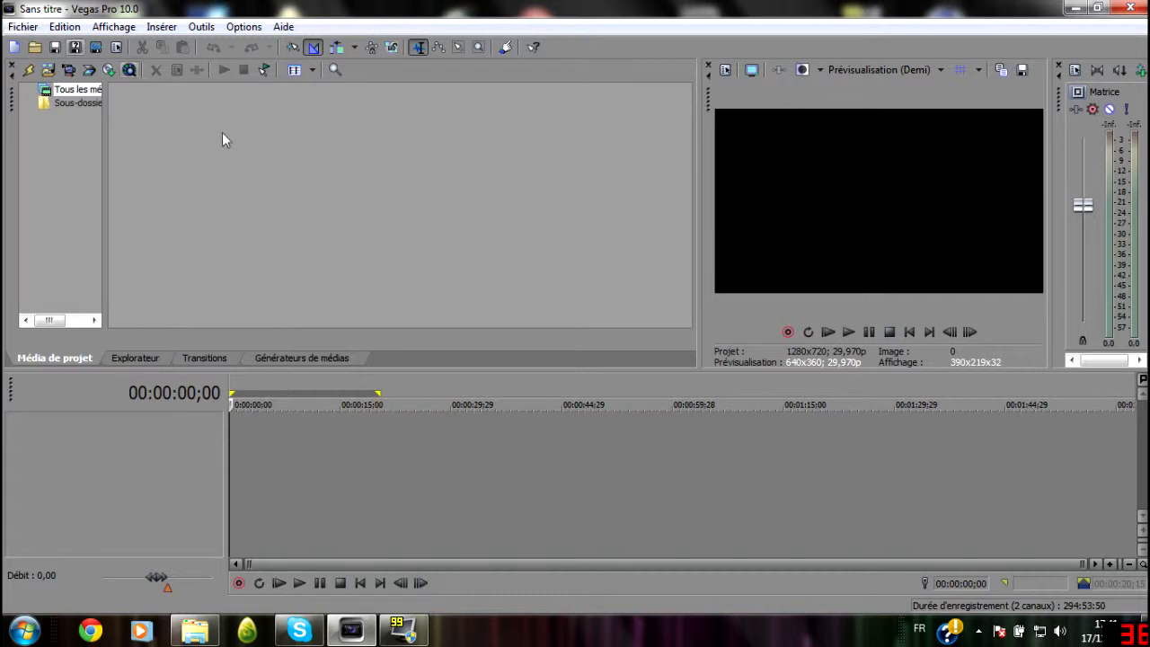
- Open the League of Legends video clip into the project so that it sits on a video track
click(22, 27)
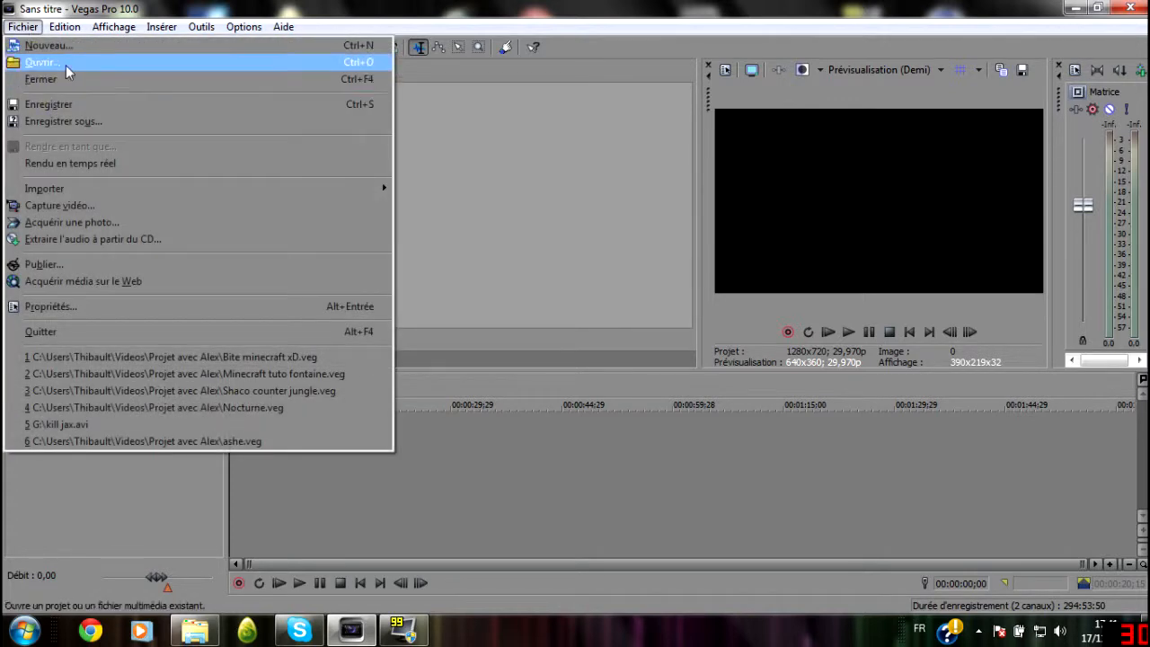
click(54, 61)
drag(773, 229, 782, 385)
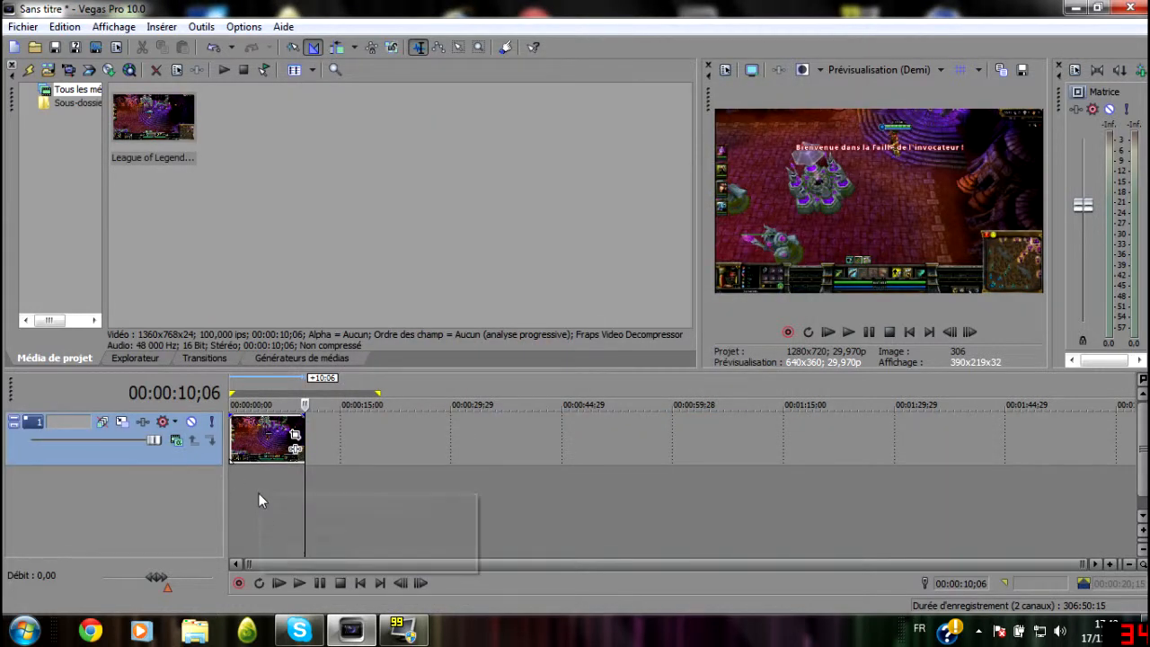
- Insert an audio track and open The lazy crazy song from the music library, placing it at the timeline start
right_click(148, 485)
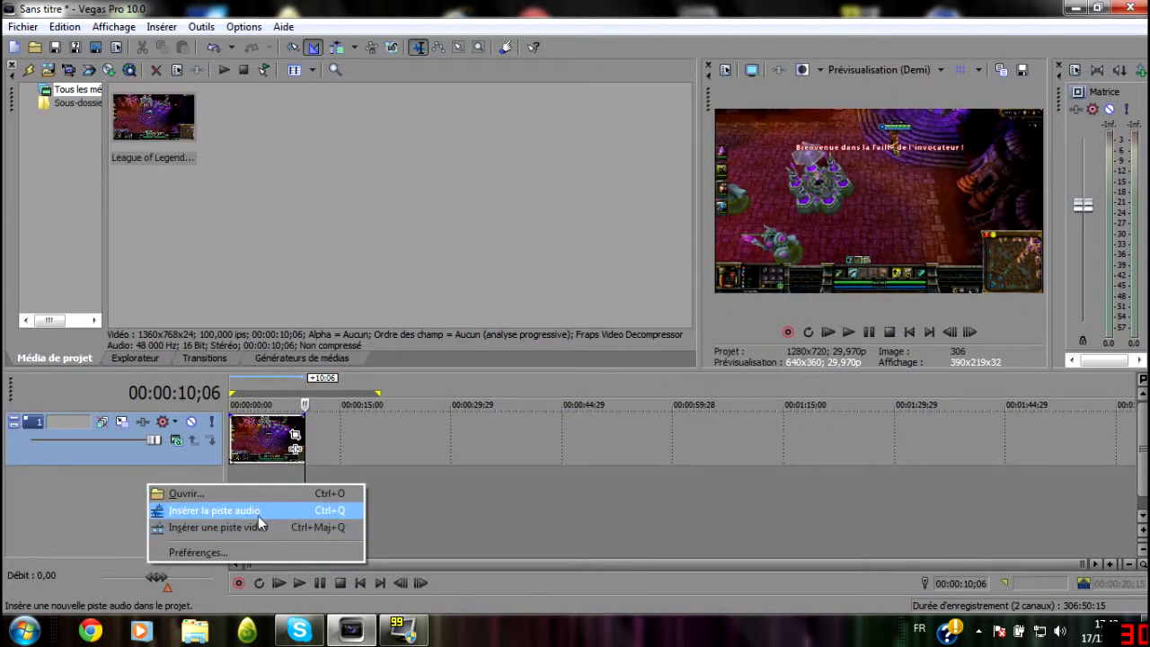
click(256, 511)
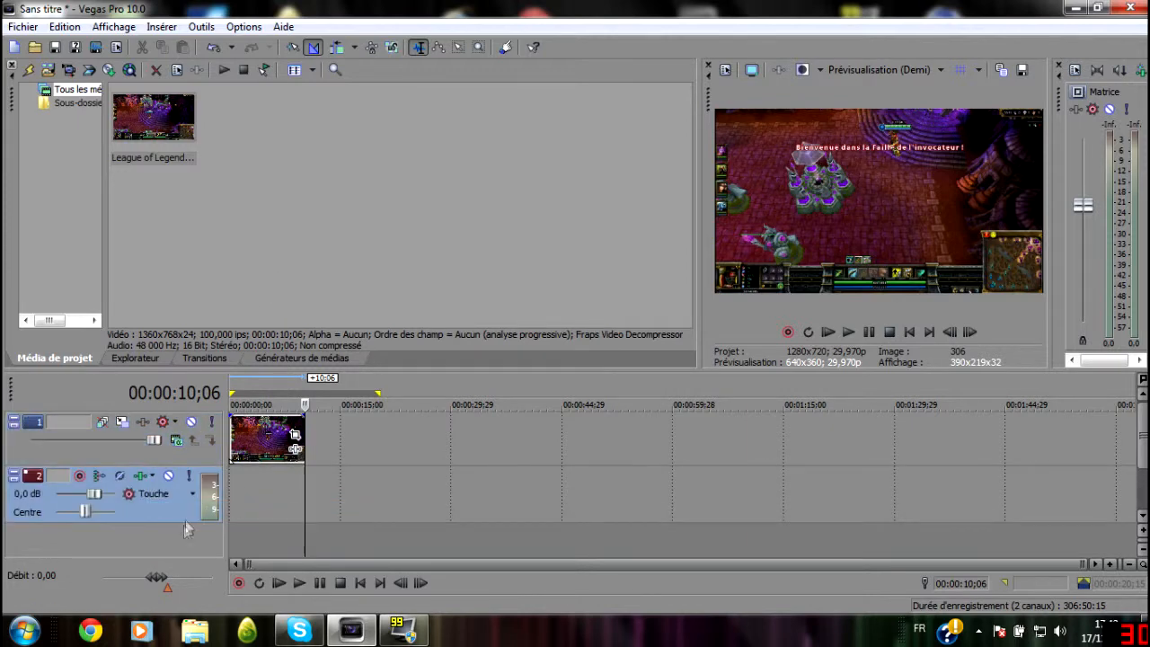
click(36, 48)
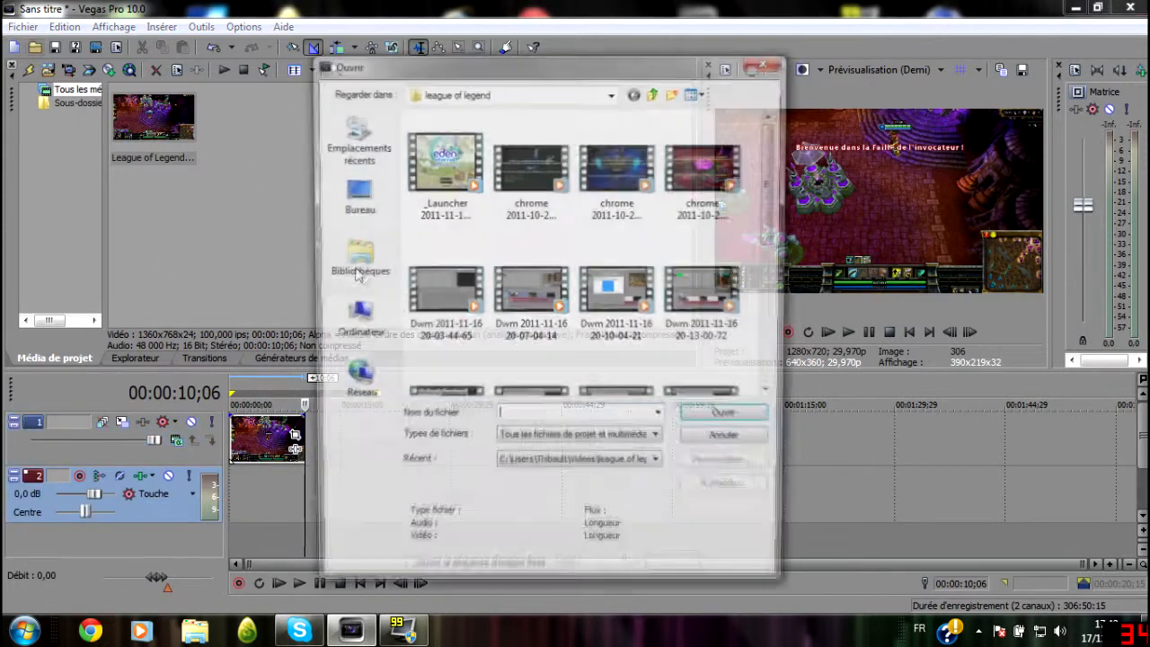
click(353, 260)
double_click(465, 175)
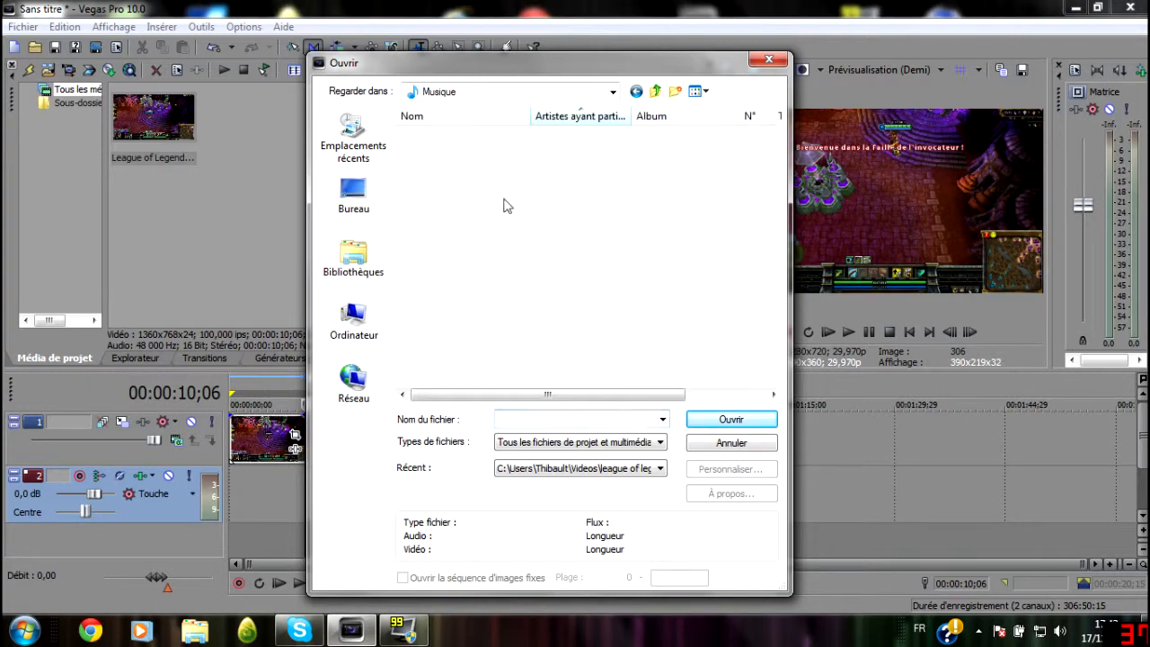
drag(770, 139, 770, 368)
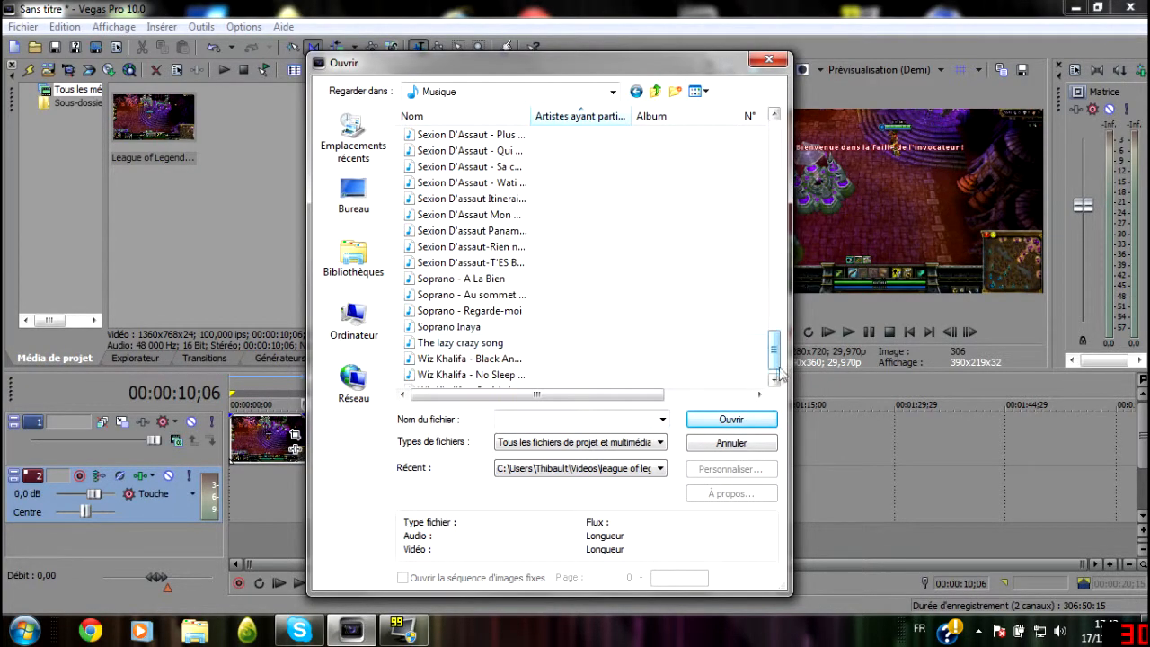
double_click(503, 342)
drag(483, 505, 412, 504)
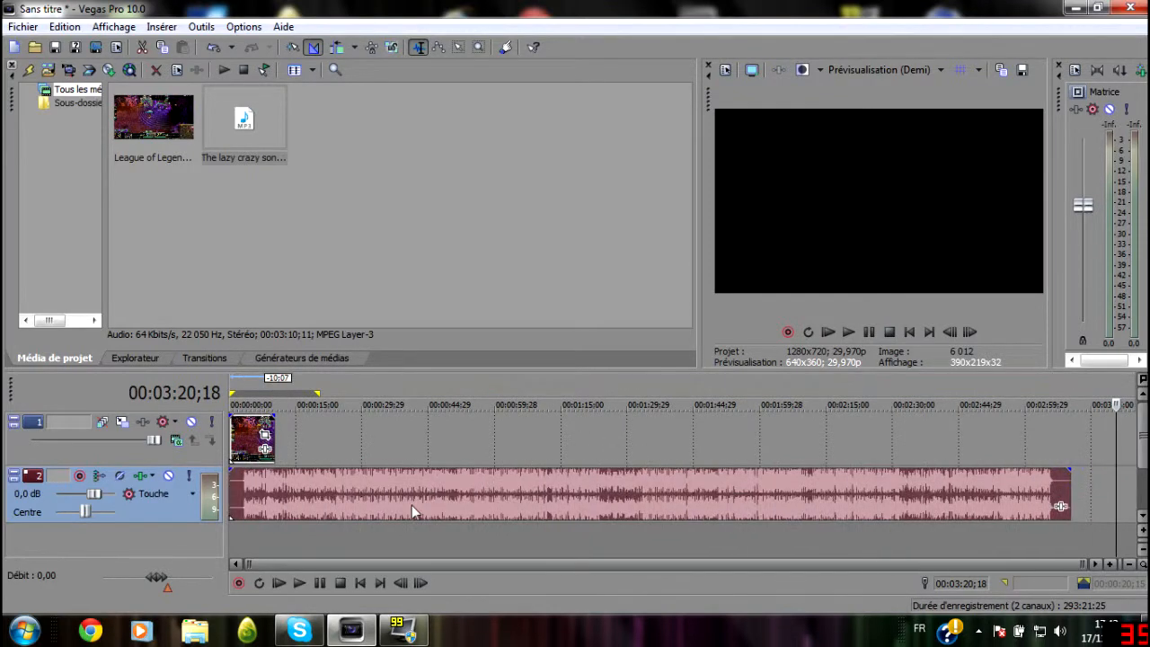
click(247, 539)
drag(246, 540, 242, 536)
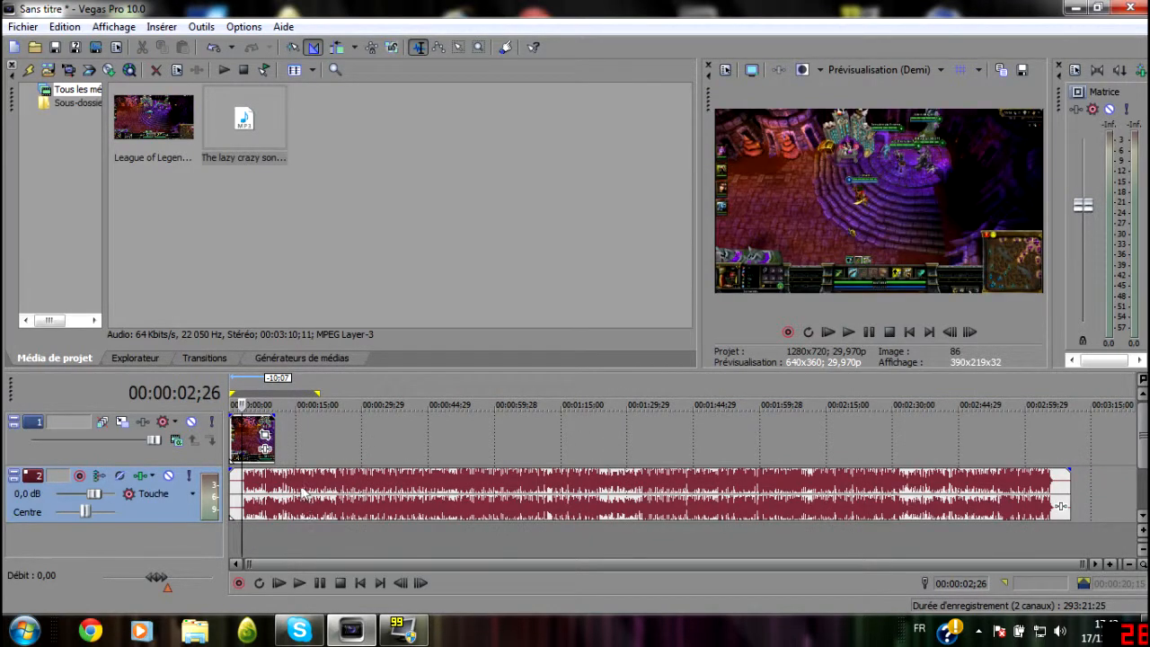
click(480, 438)
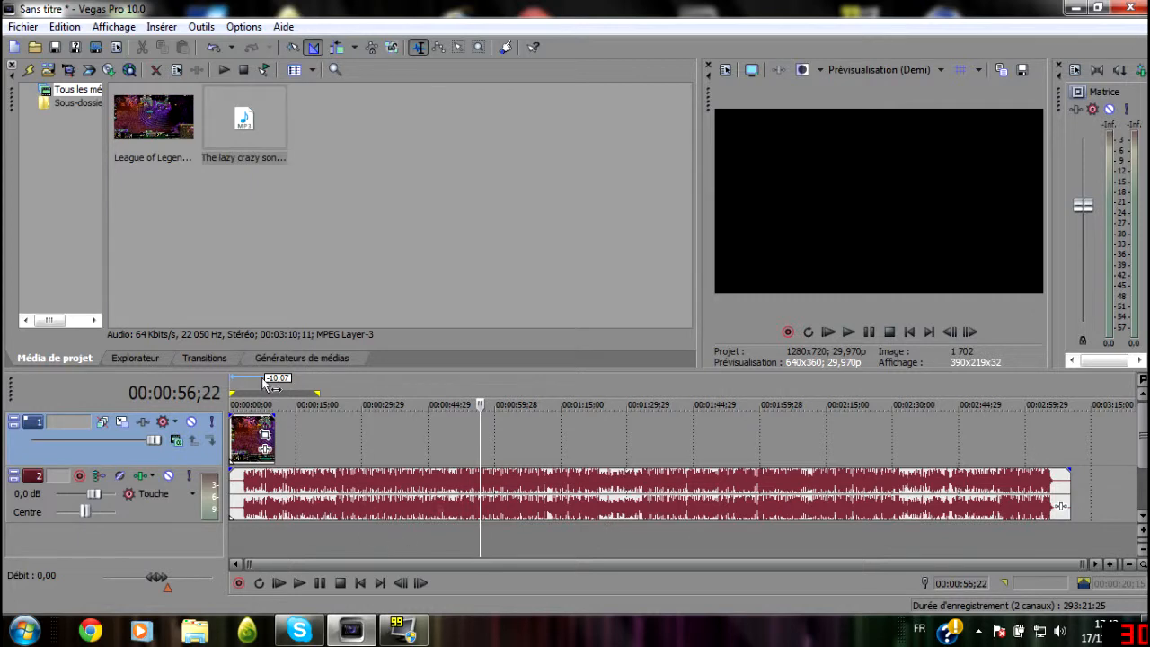
scroll(628, 467, down, 1)
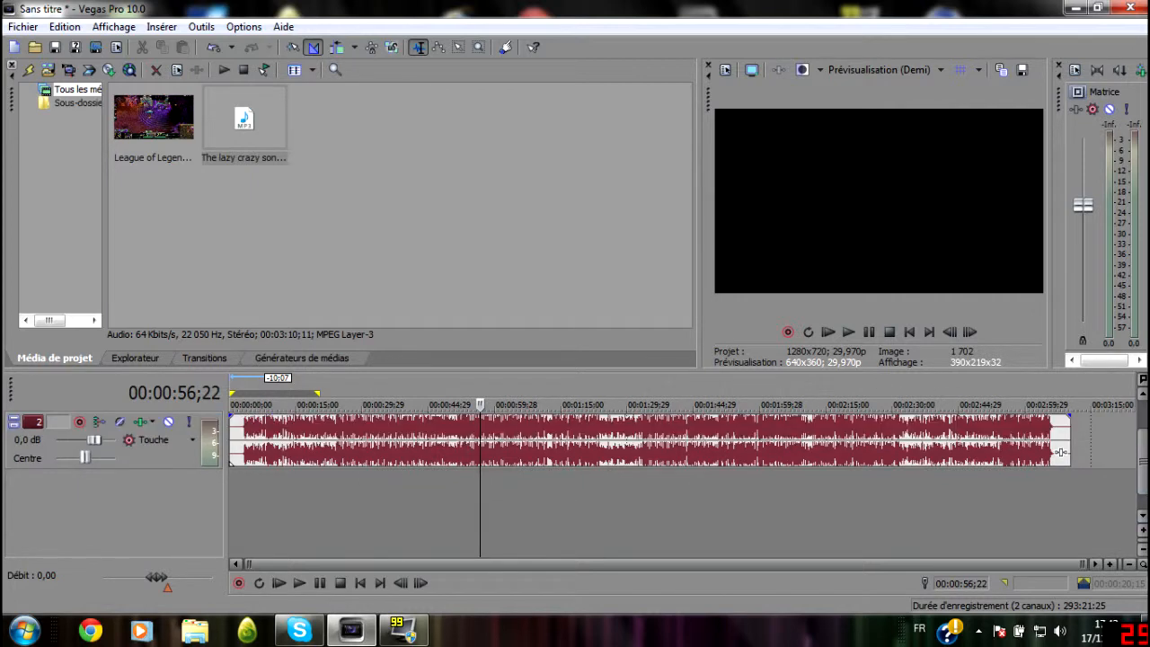
scroll(1143, 479, up, 1)
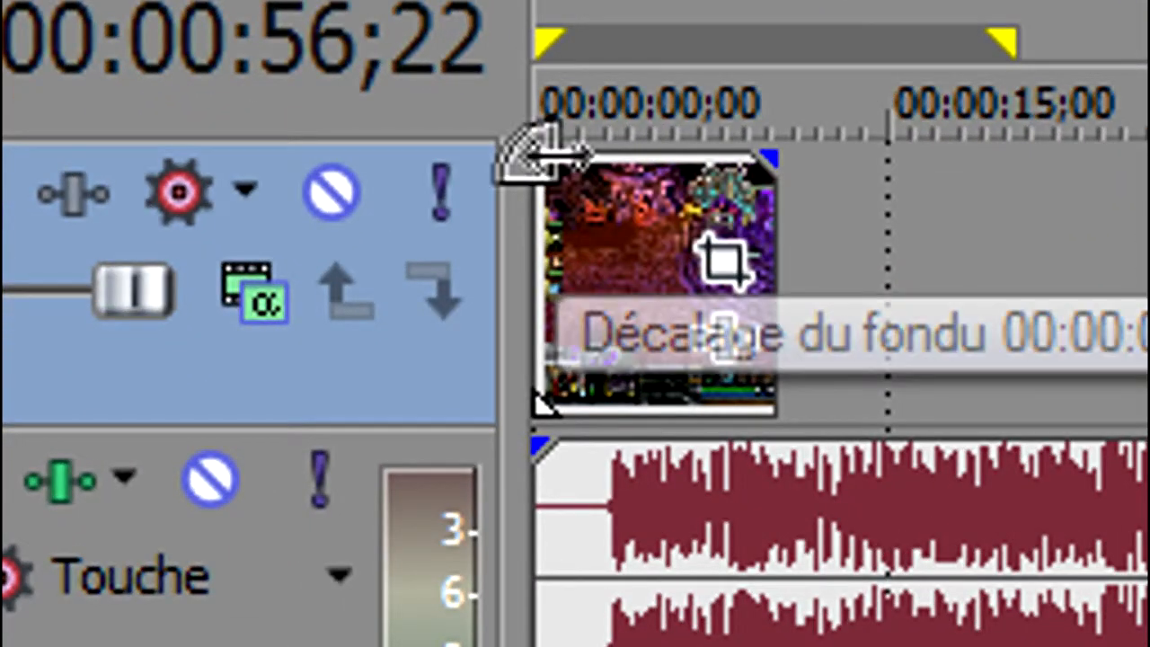
- Add a fade-in to the start of the video clip and preview it with the song moved past the clip's end
mouse_move(542, 157)
mouse_down()
mouse_move(706, 185)
mouse_move(526, 174)
mouse_move(535, 162)
mouse_up()
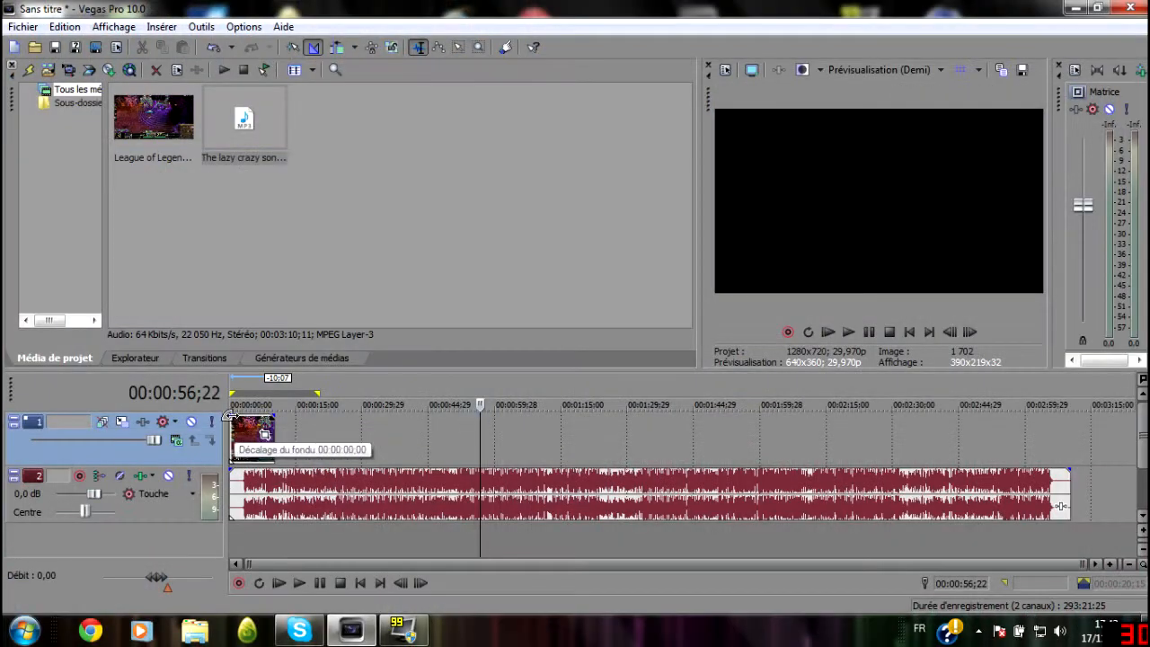
mouse_move(231, 416)
mouse_down()
mouse_move(262, 437)
mouse_move(241, 432)
mouse_up()
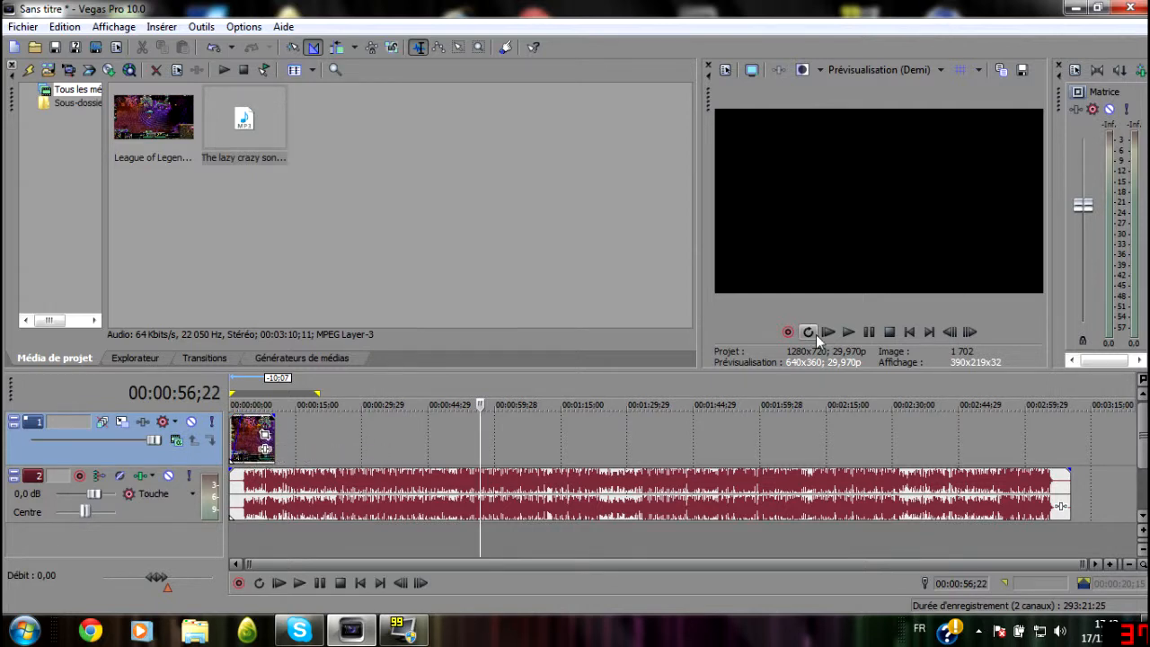
drag(620, 477, 719, 496)
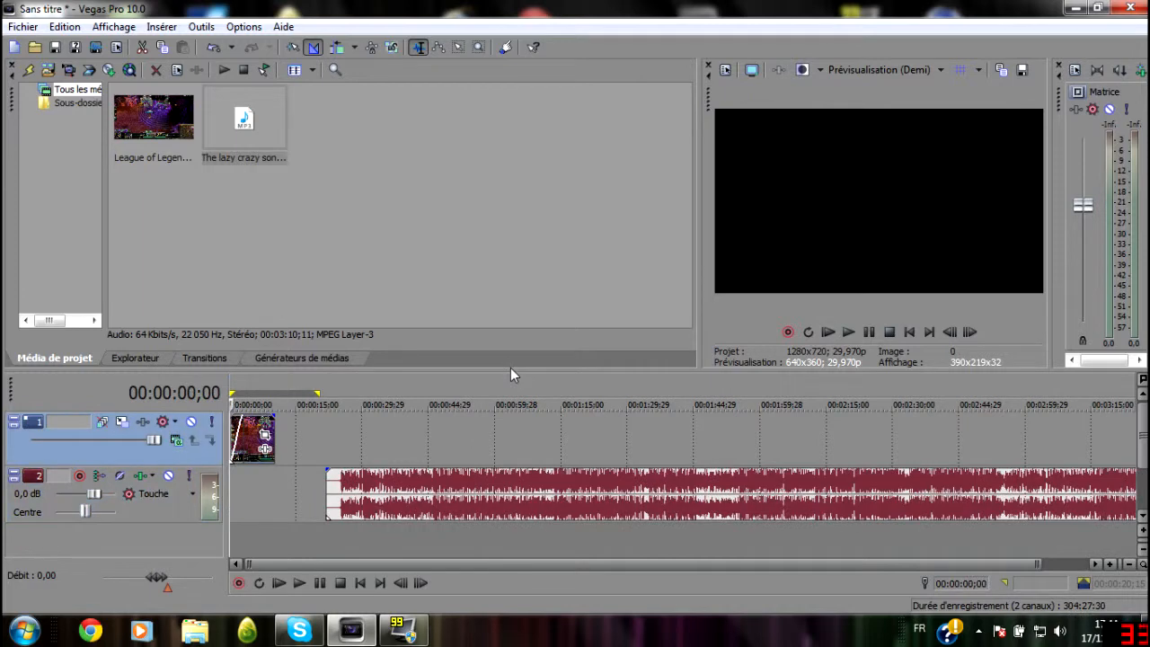
click(825, 339)
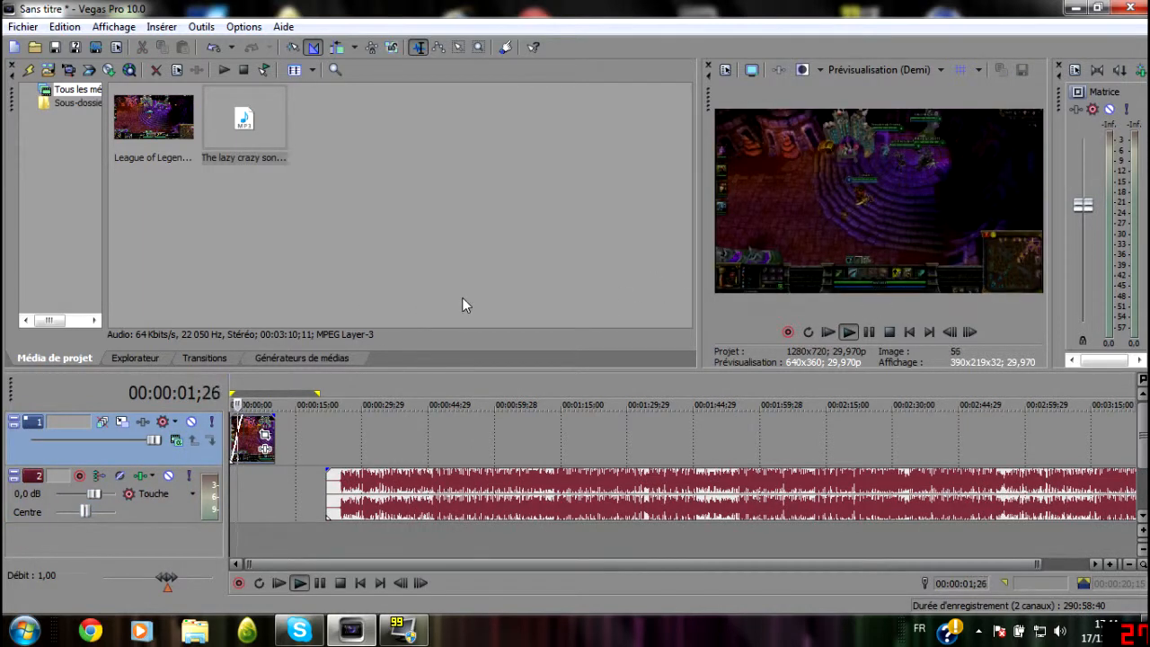
click(827, 333)
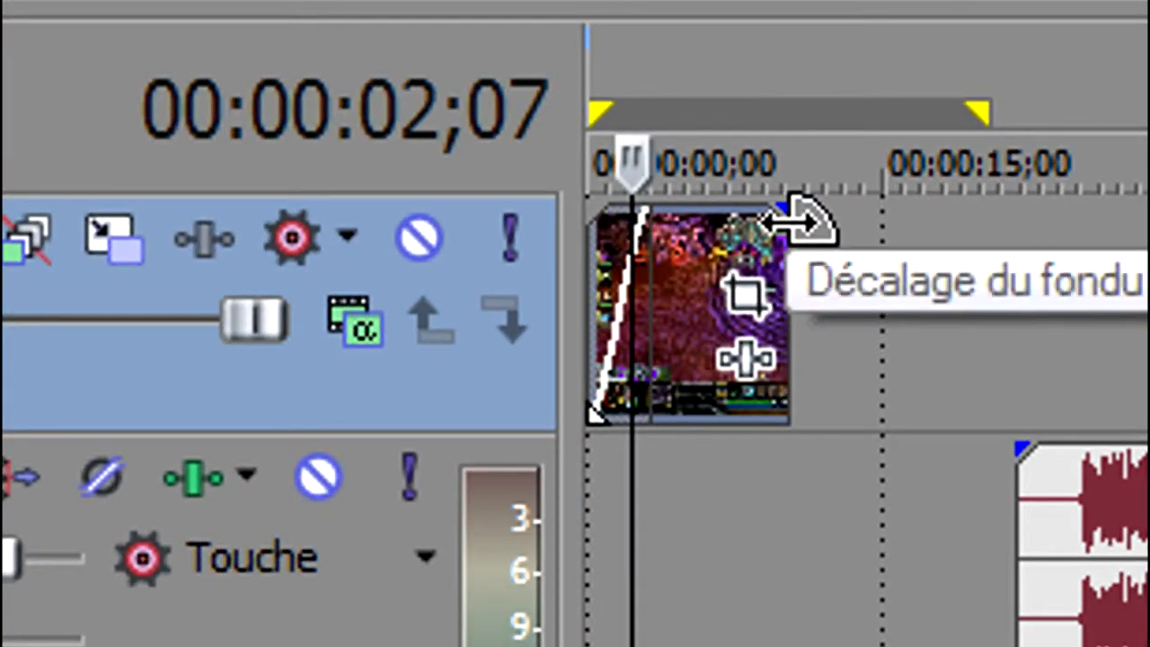
- Add a fade-out to the end of the video clip and play the preview through the clip's end
mouse_move(798, 220)
mouse_down()
mouse_move(727, 250)
mouse_move(754, 236)
mouse_up()
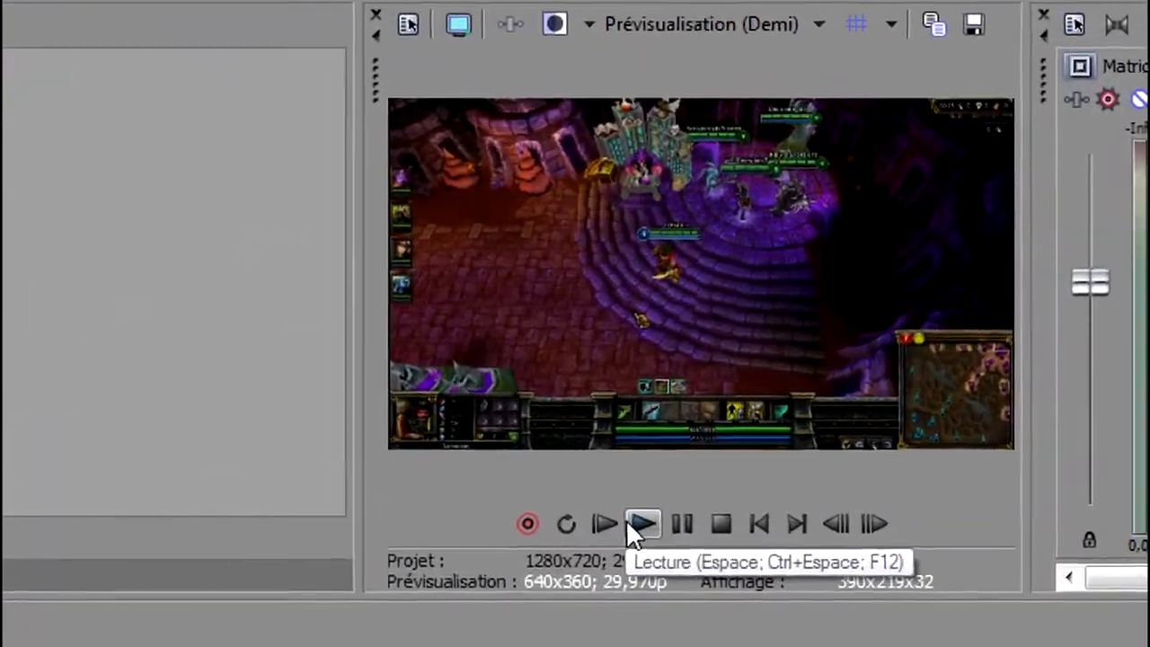
click(798, 360)
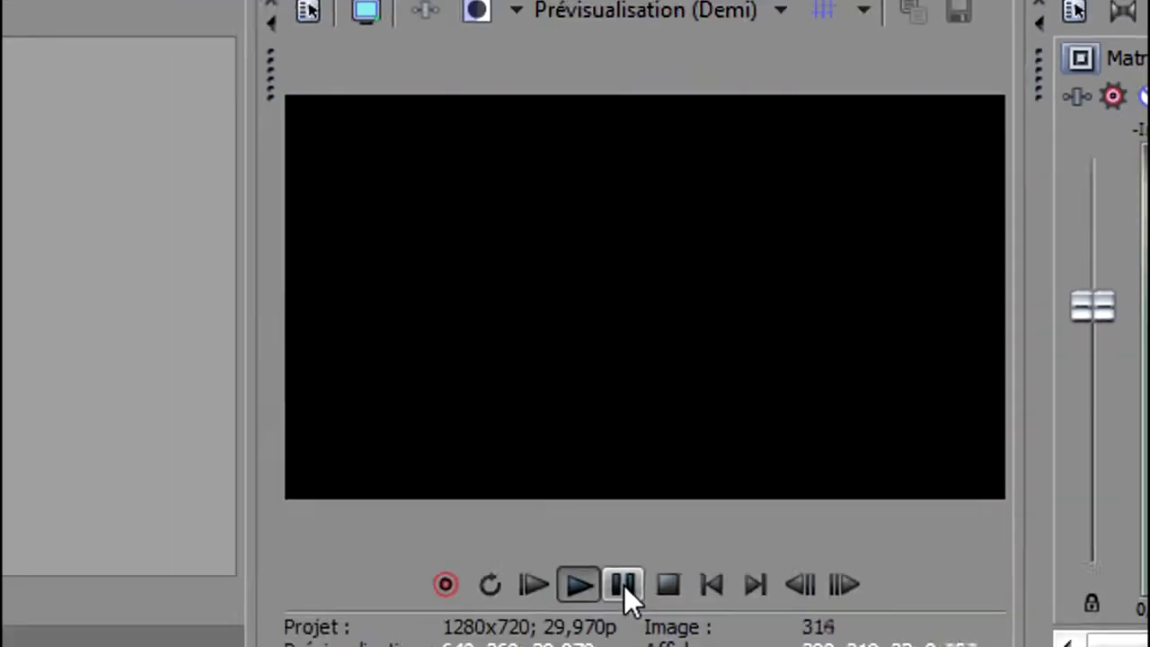
click(554, 643)
- Add a fade-in to the song and move it back to the start of the timeline under the video clip
drag(364, 510, 385, 470)
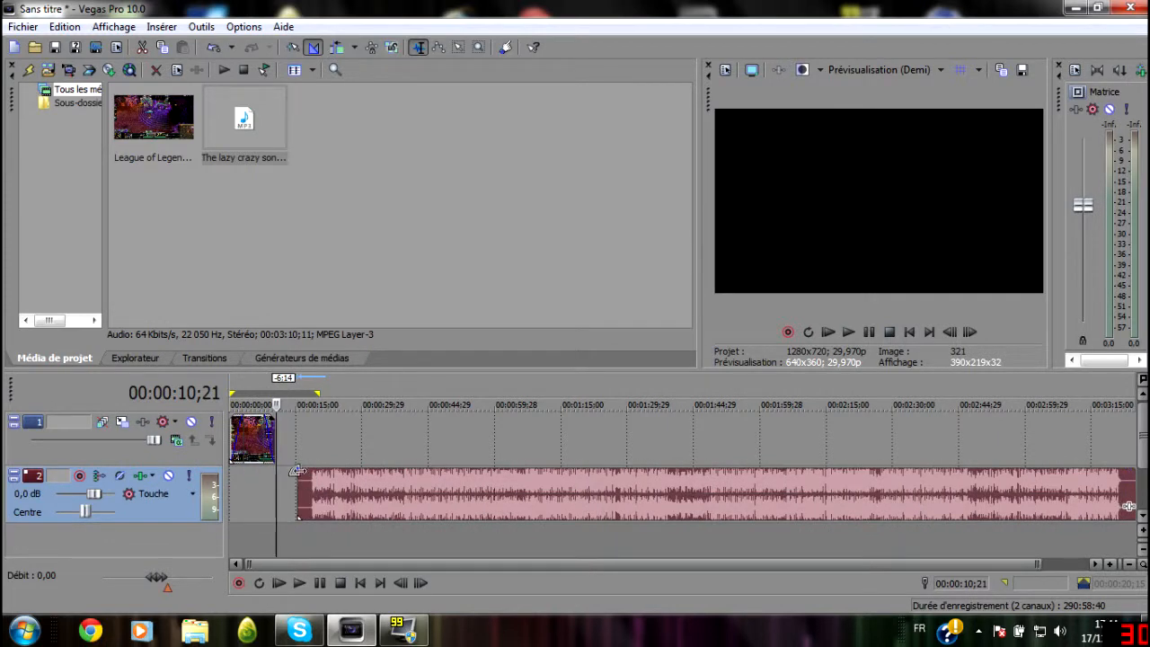
drag(491, 509, 360, 490)
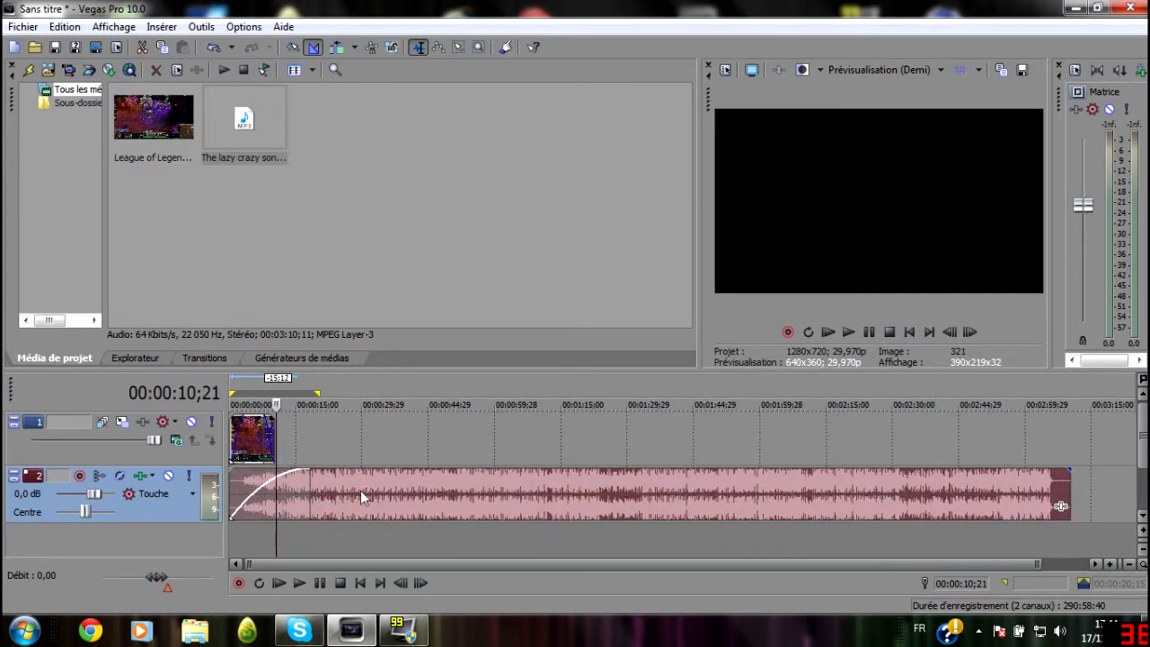
click(308, 470)
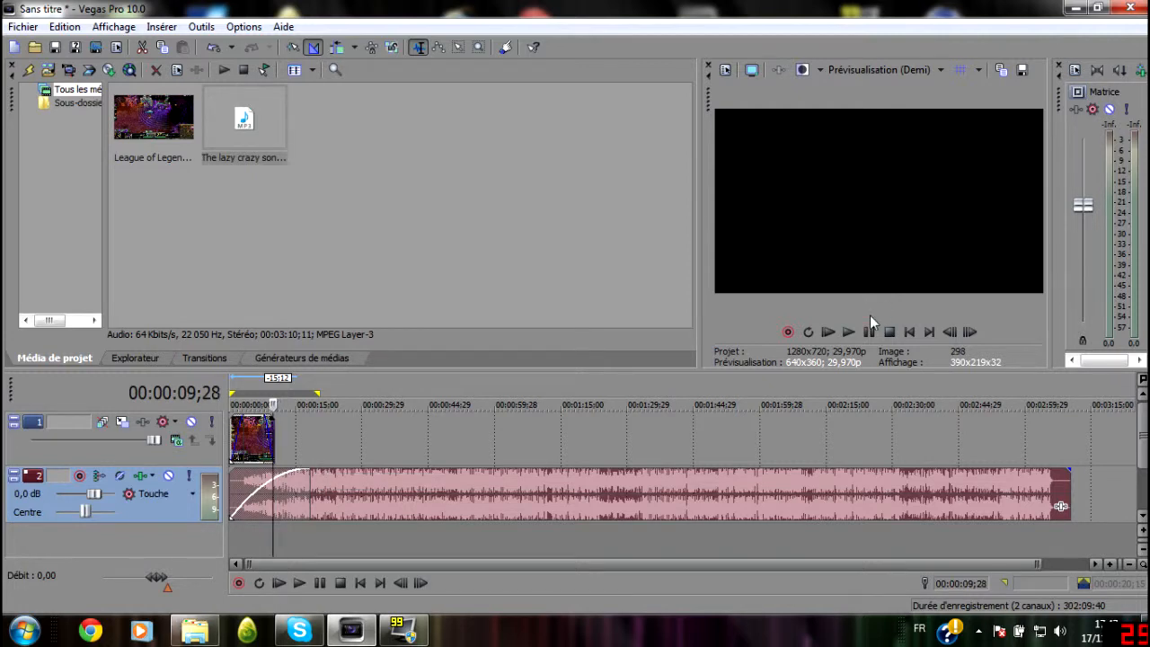
click(233, 397)
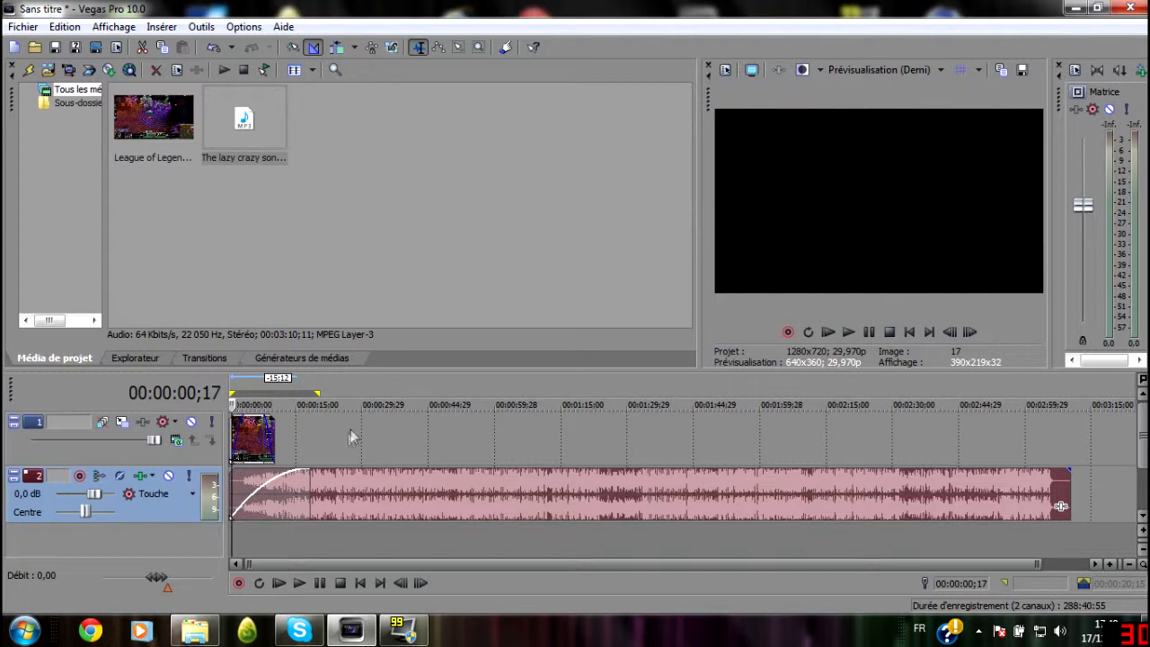
- Insert a new empty video track above the video clip's track
right_click(301, 450)
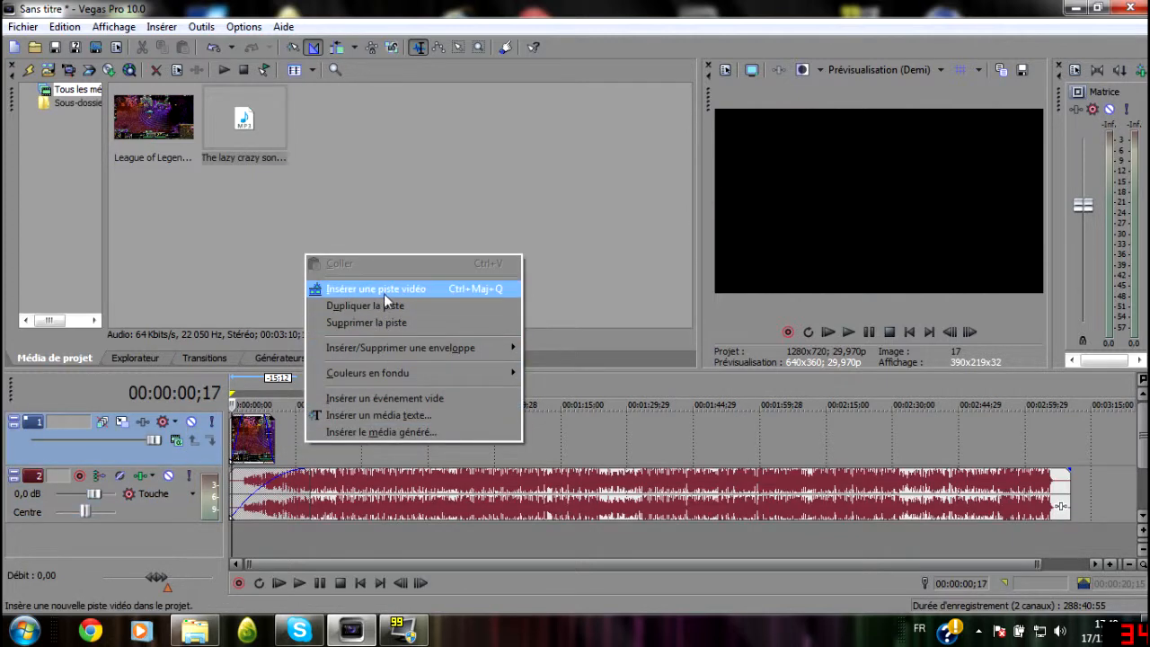
click(406, 288)
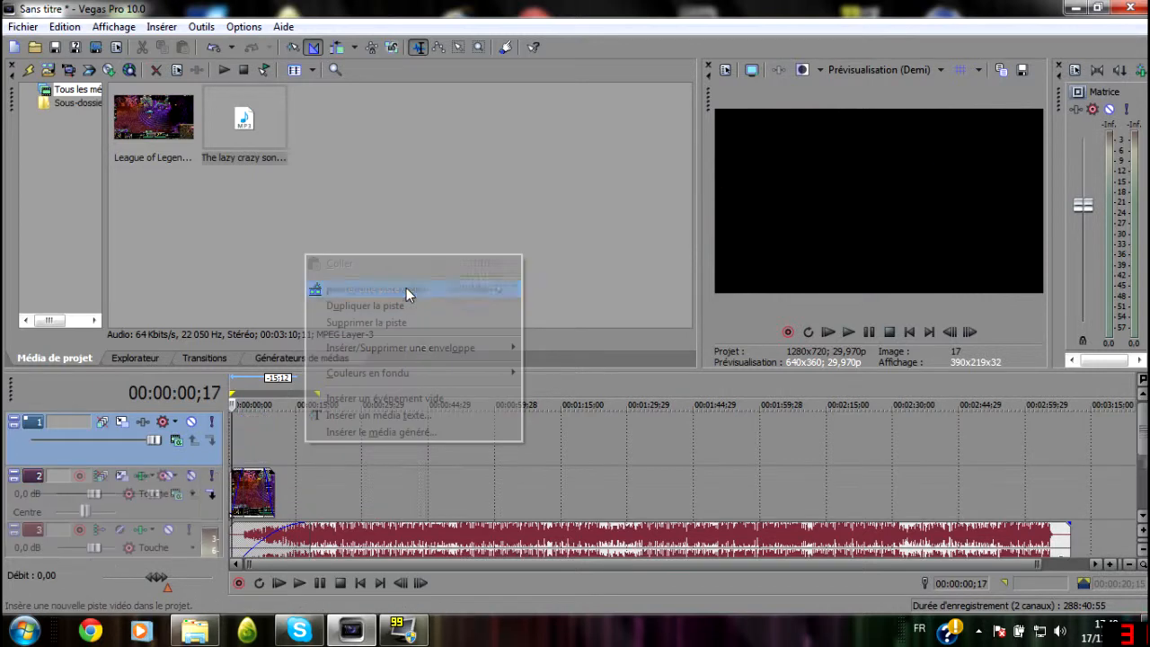
right_click(285, 438)
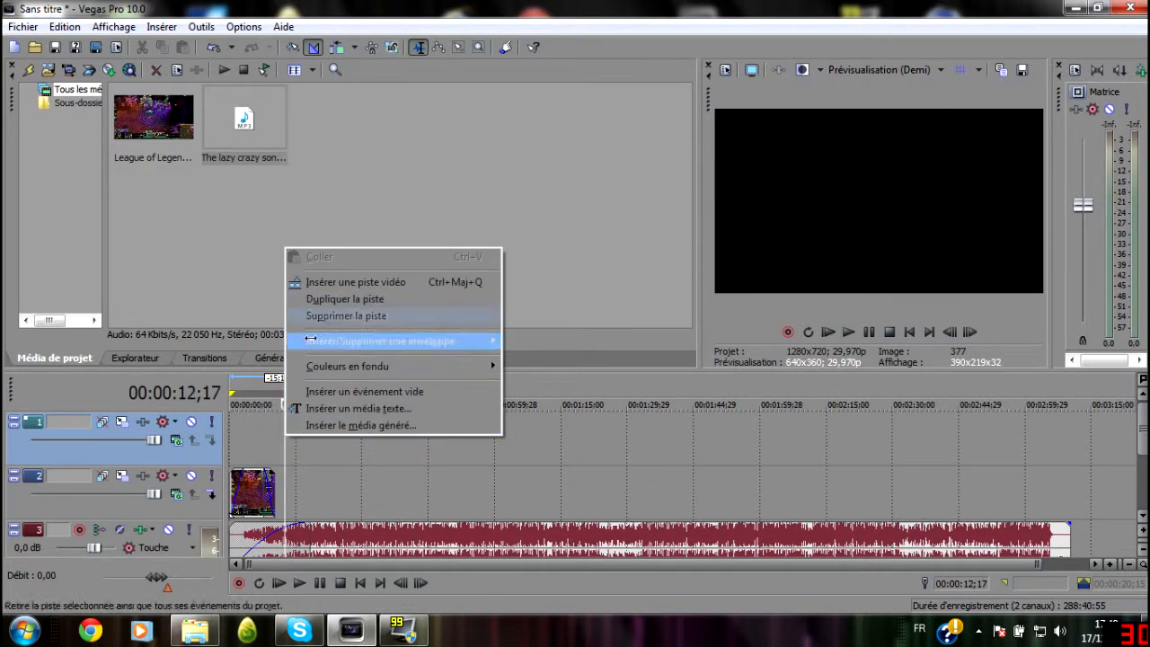
click(186, 277)
- Import the sample picture Penguins.jpg (Manchots) from the Images library onto the new empty video track, just after the League of Legends clip
click(36, 49)
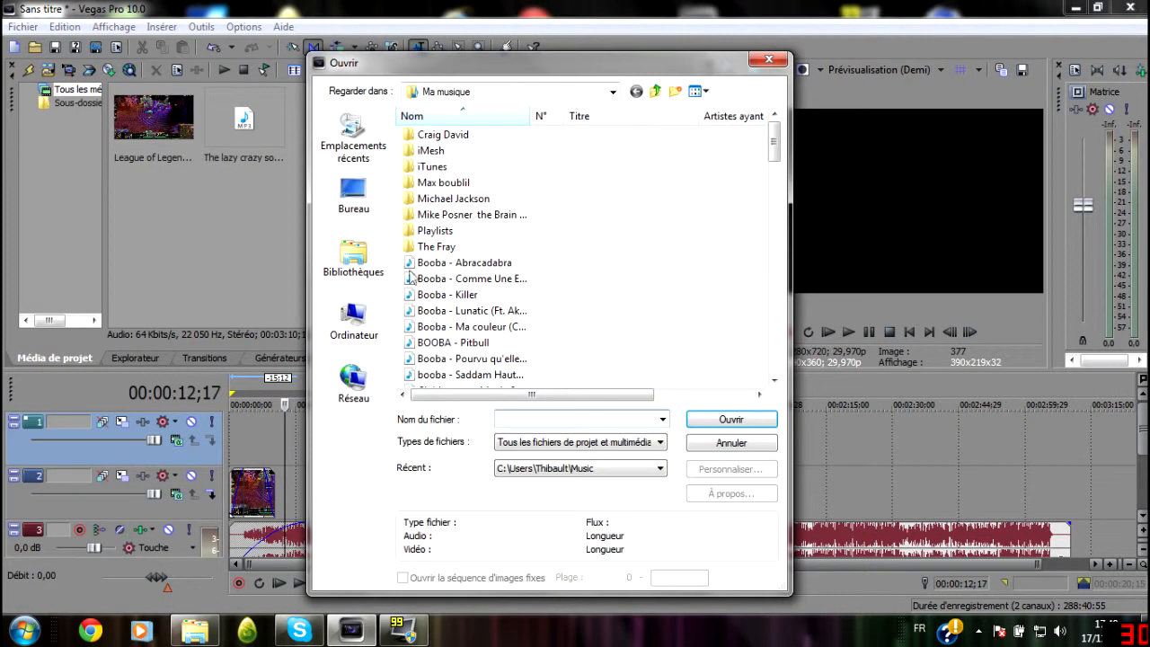
click(353, 263)
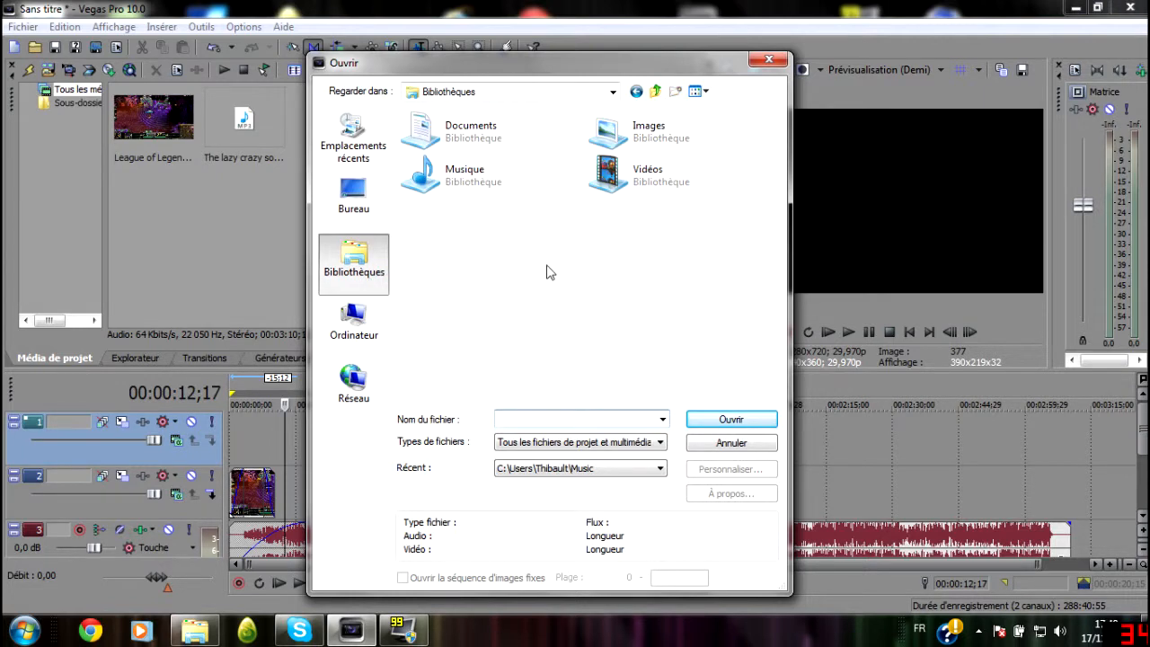
double_click(628, 133)
scroll(573, 298, down, 5)
scroll(562, 299, down, 3)
double_click(437, 286)
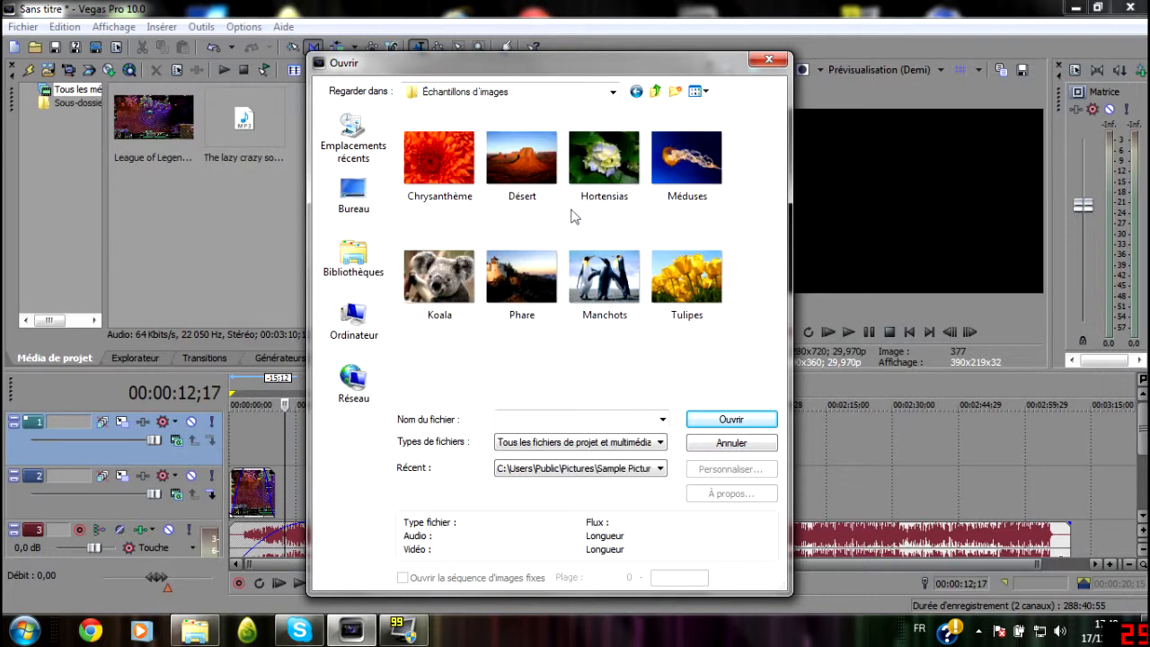
click(605, 279)
click(729, 418)
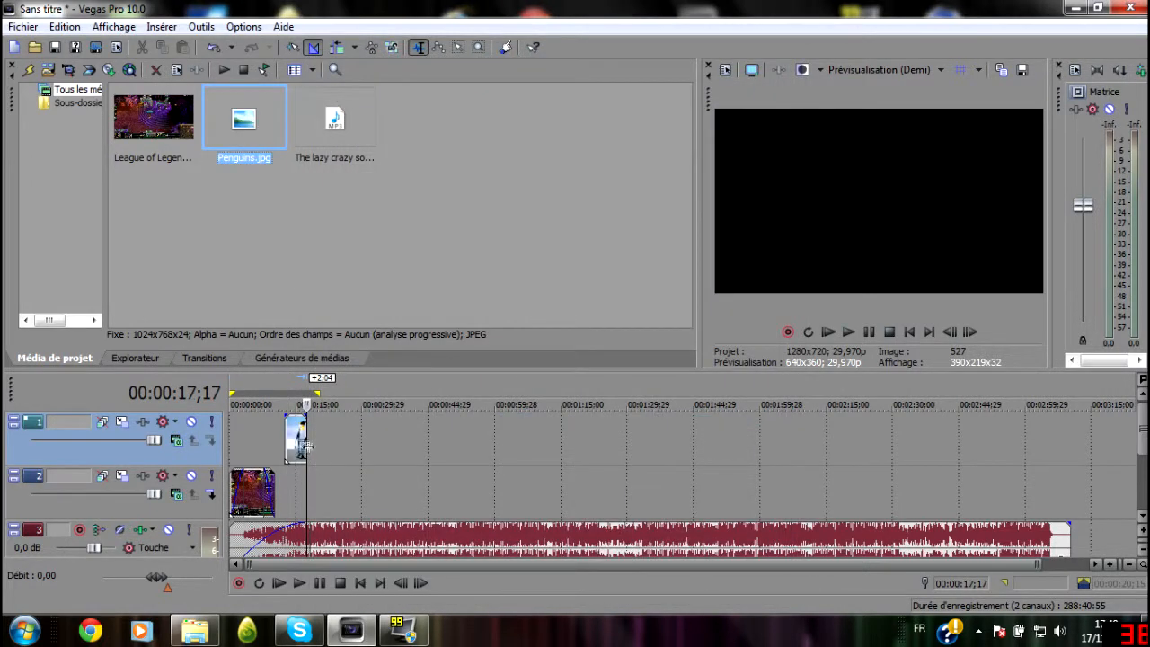
- Move the penguin image slightly earlier on its track and compare its preview frame with the game clip's frame
click(287, 438)
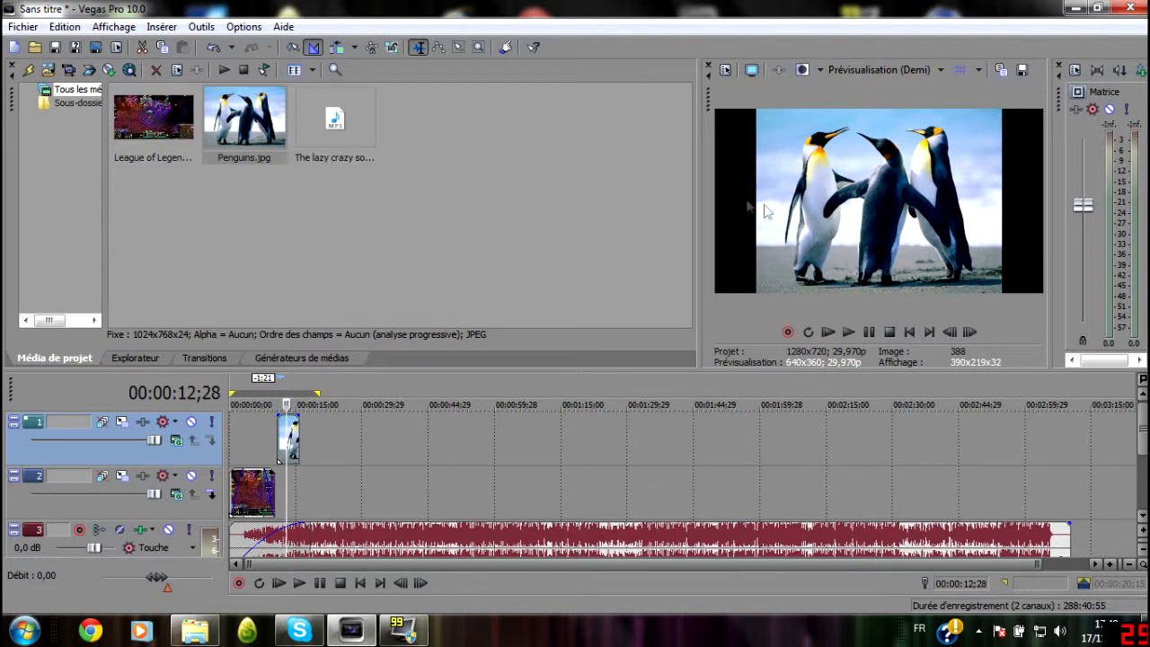
click(249, 439)
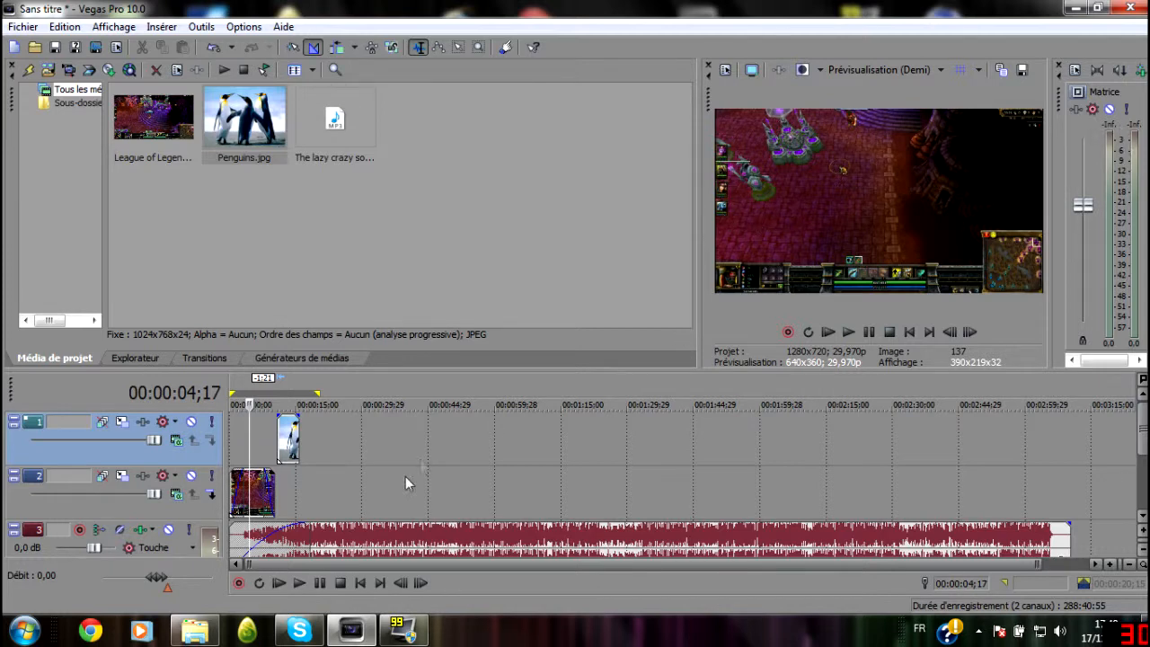
click(287, 438)
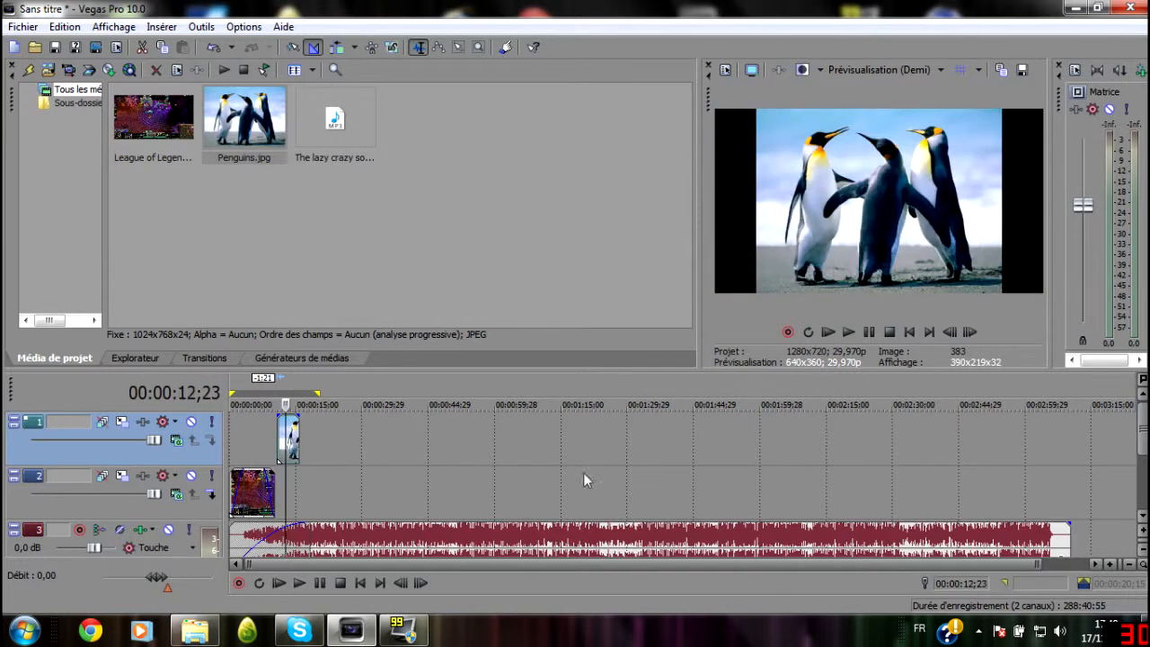
- Turn off Conserver les proportions for the penguin image and move it slightly later on its track
right_click(293, 436)
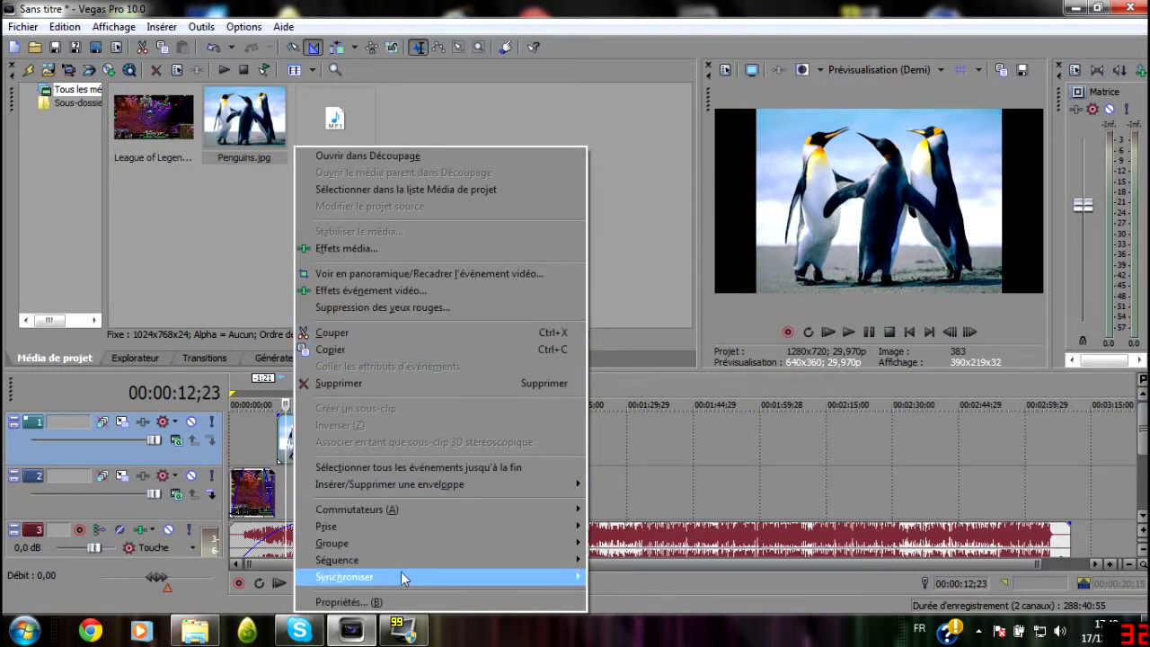
mouse_move(358, 509)
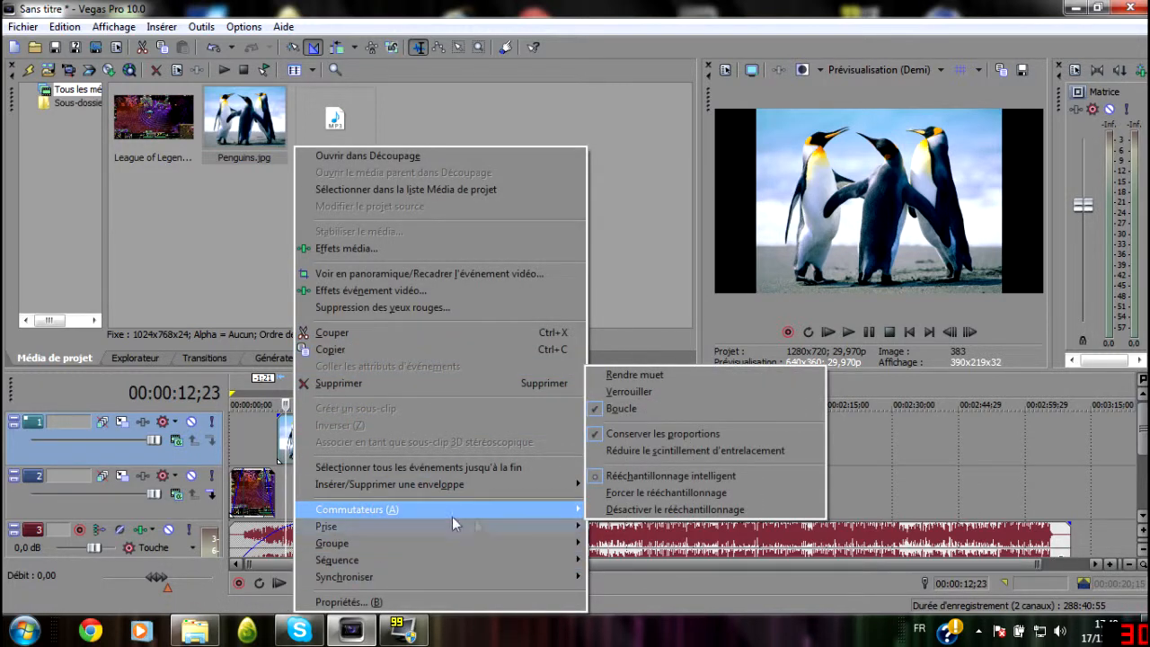
click(636, 436)
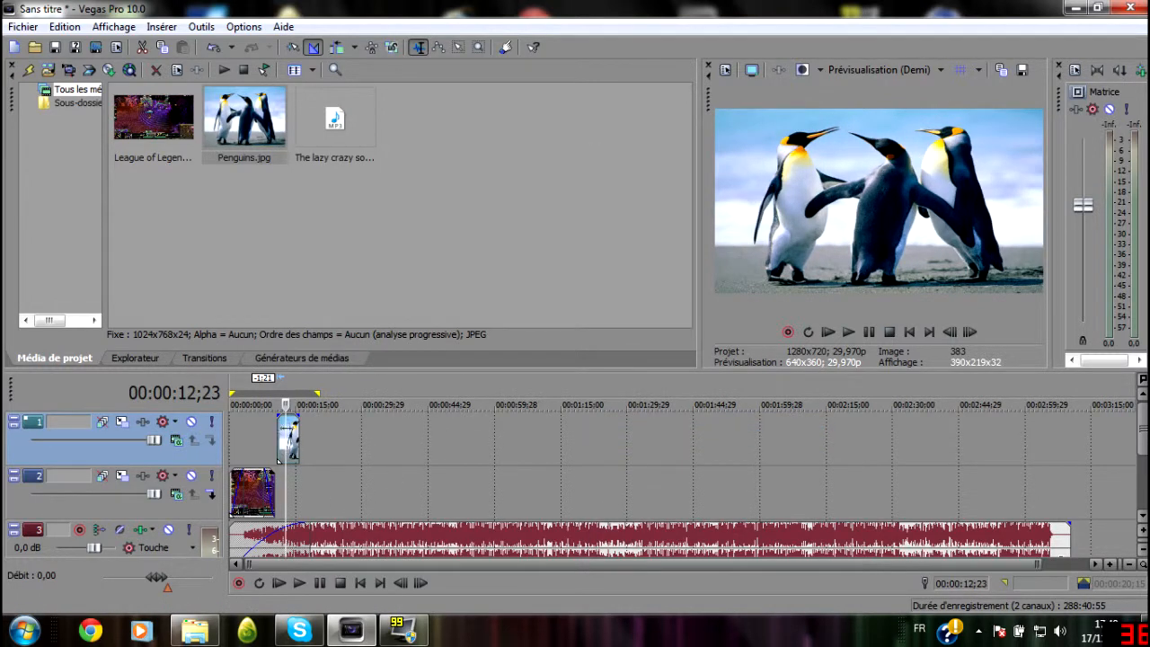
drag(292, 438, 300, 462)
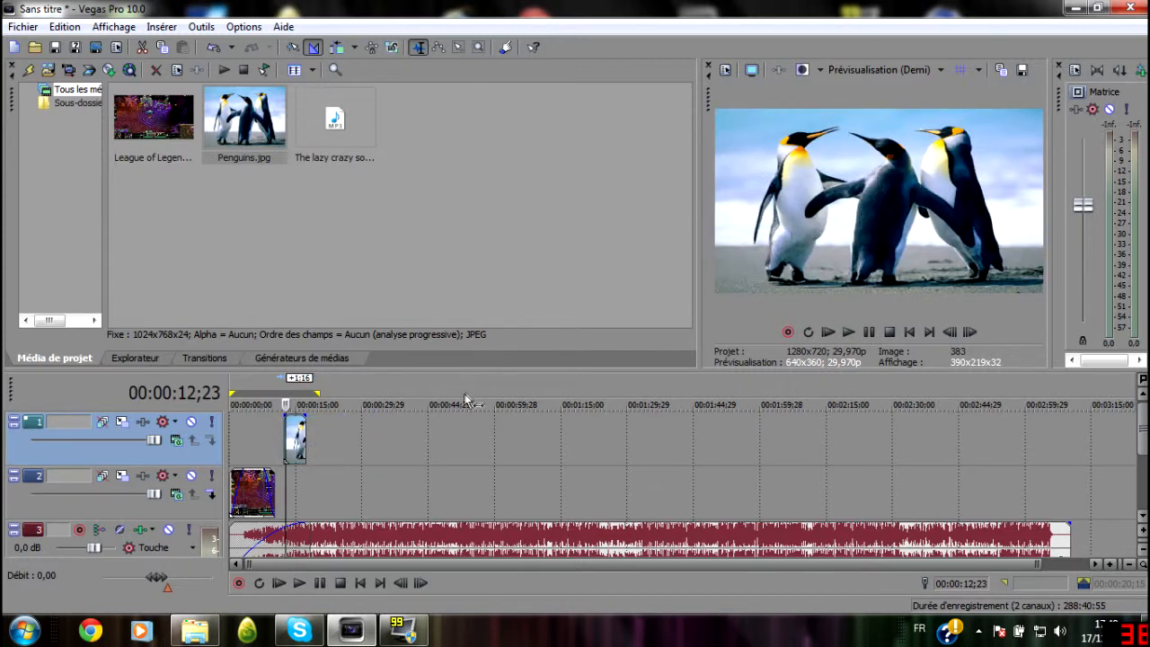
- Delete the penguin image from the timeline and remove its empty video track
right_click(285, 436)
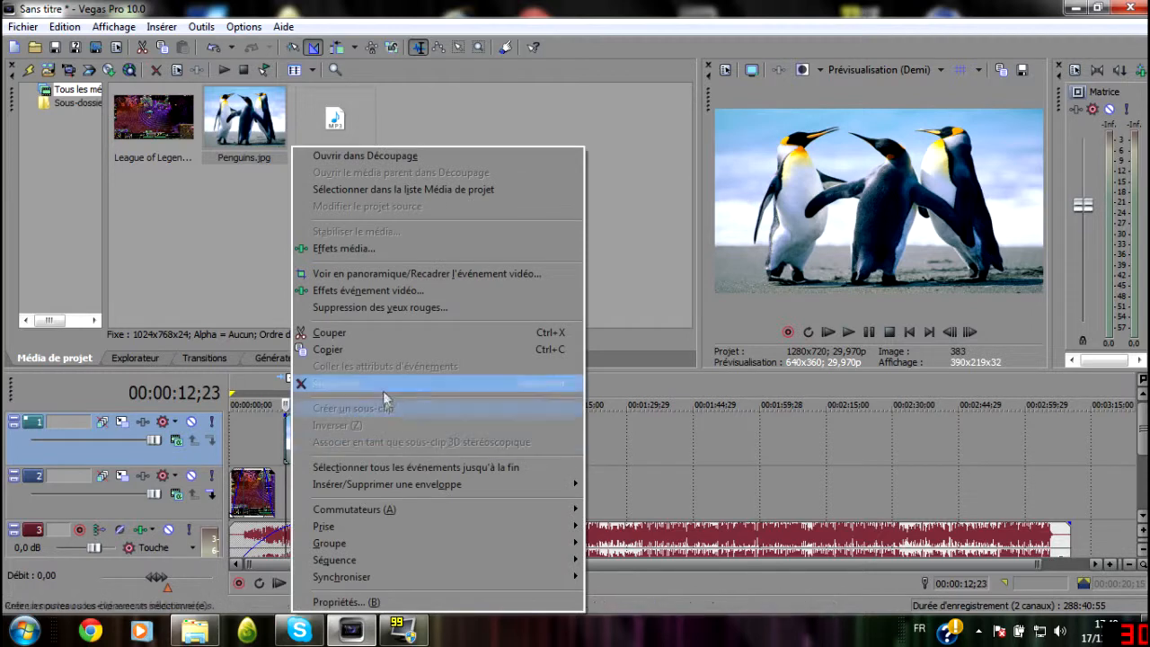
click(383, 391)
right_click(369, 461)
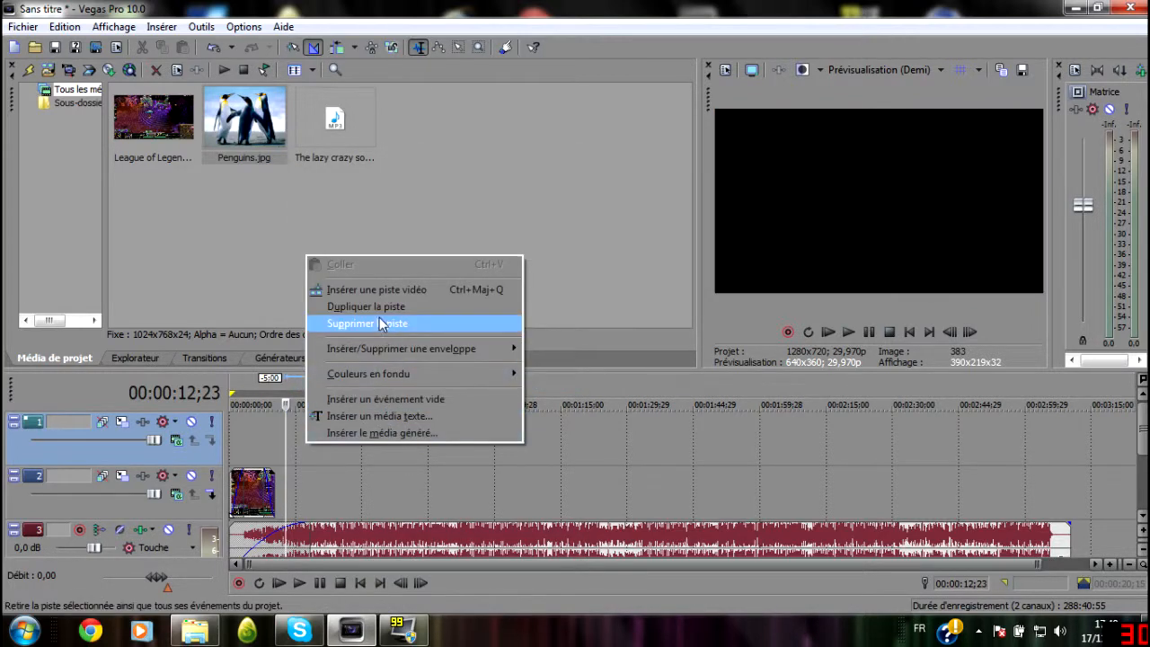
click(402, 328)
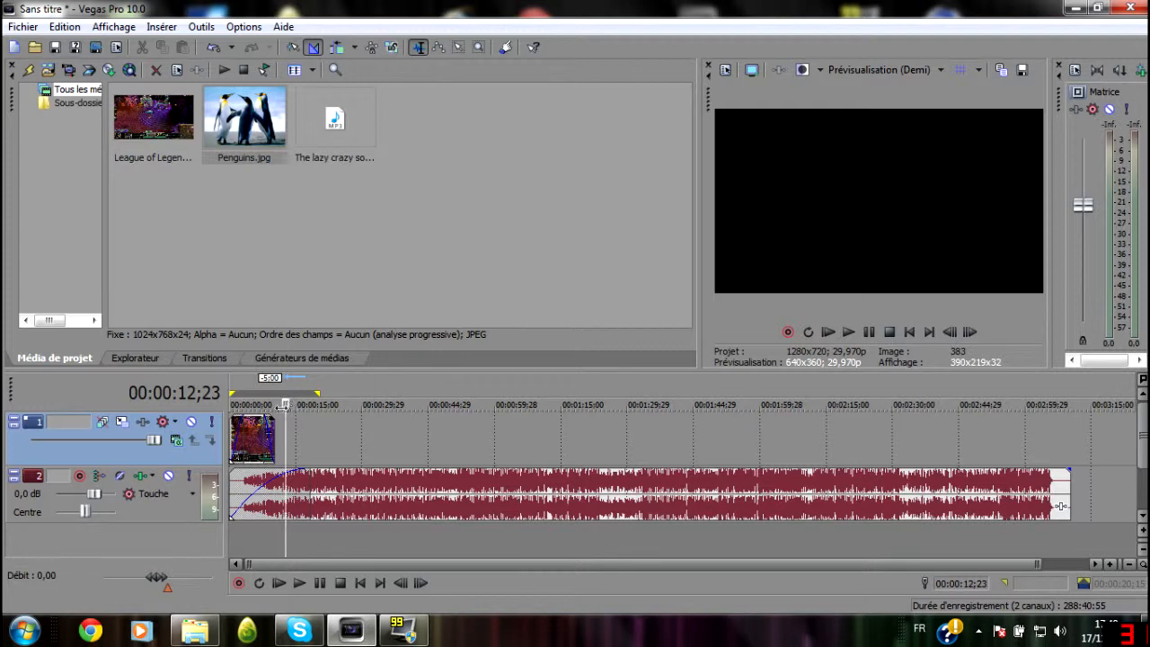
- Add the Flou gaussien Sony effect to the League of Legends clip as a video event effect
click(256, 440)
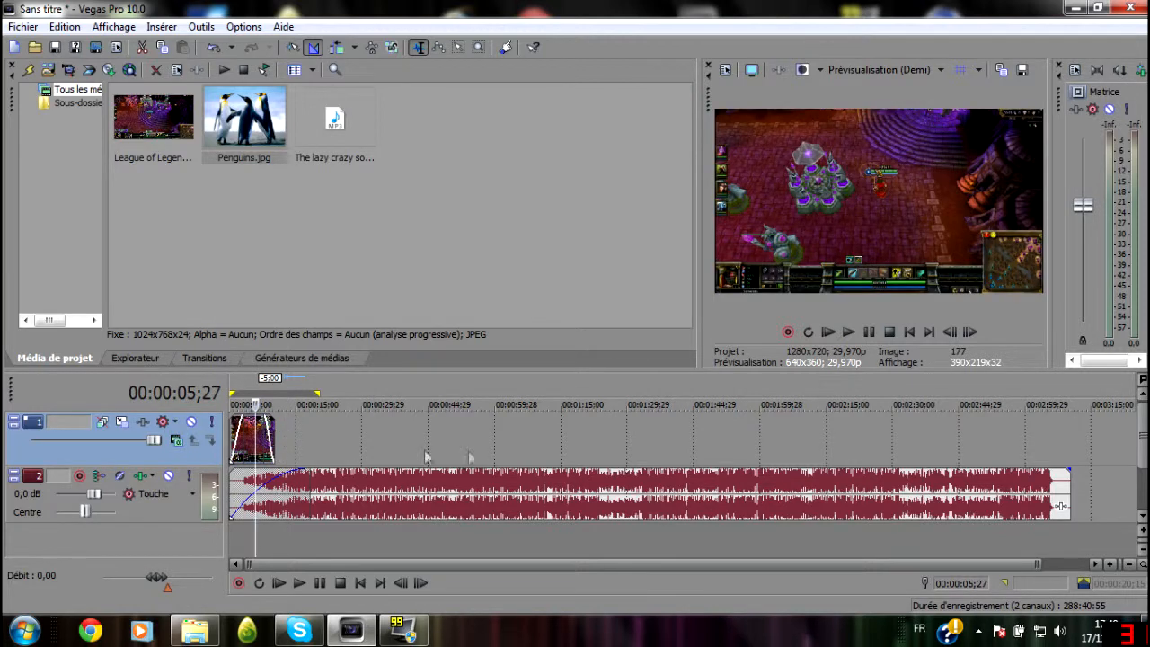
click(1110, 563)
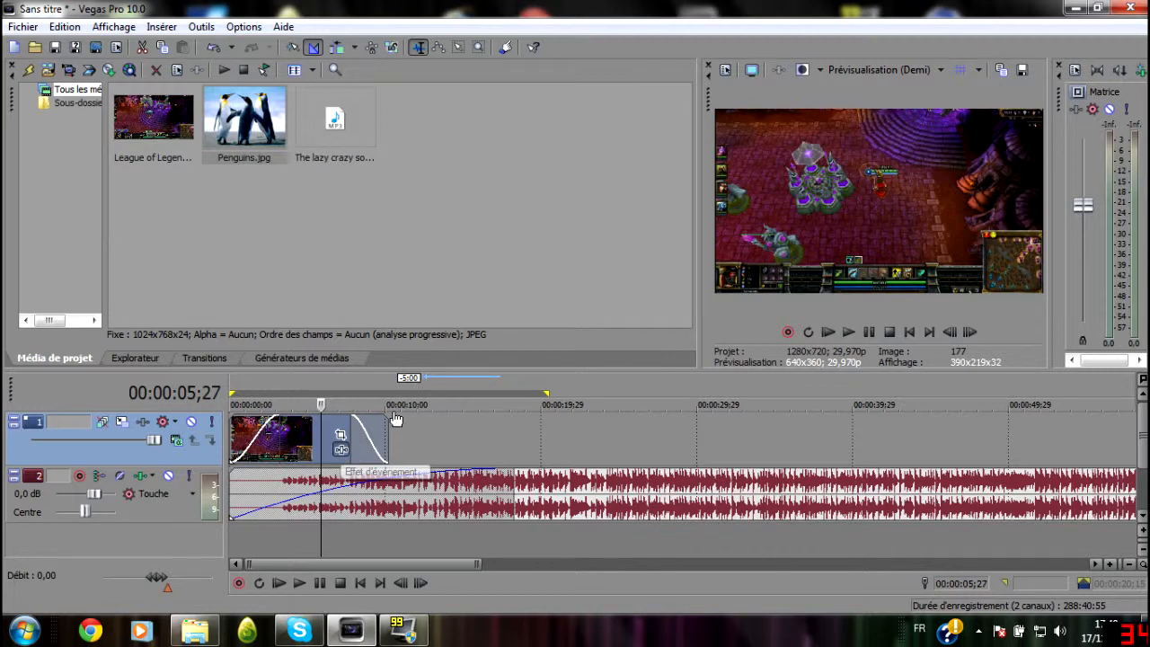
click(340, 448)
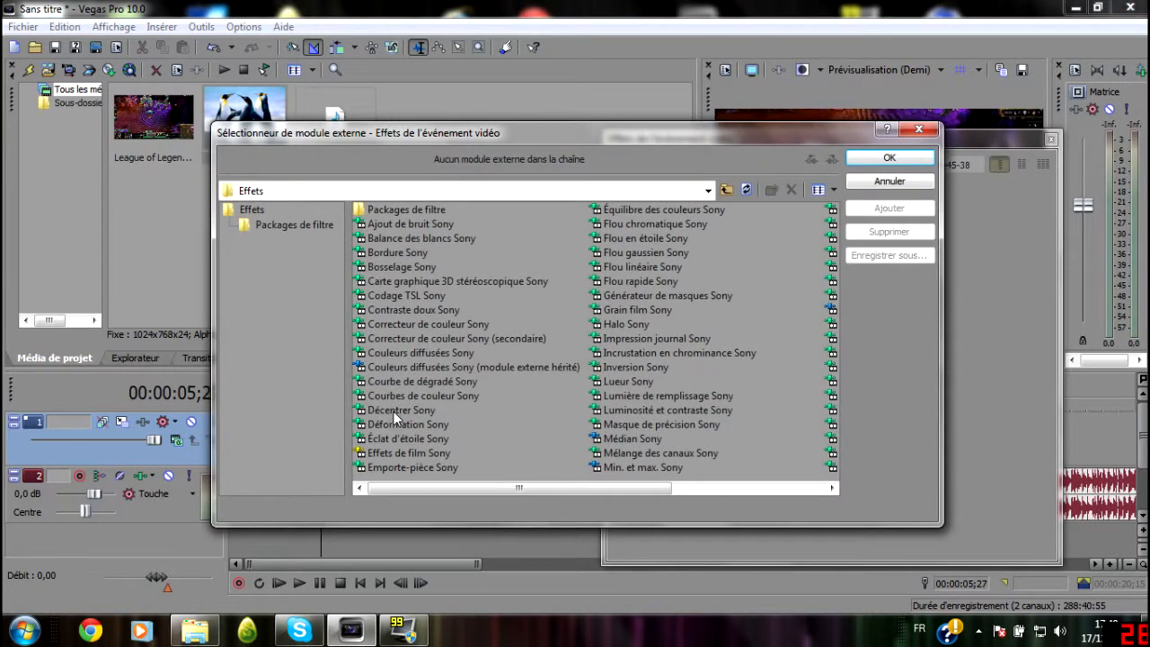
drag(526, 492, 474, 429)
mouse_move(527, 490)
mouse_down()
mouse_move(643, 487)
mouse_move(527, 487)
mouse_up()
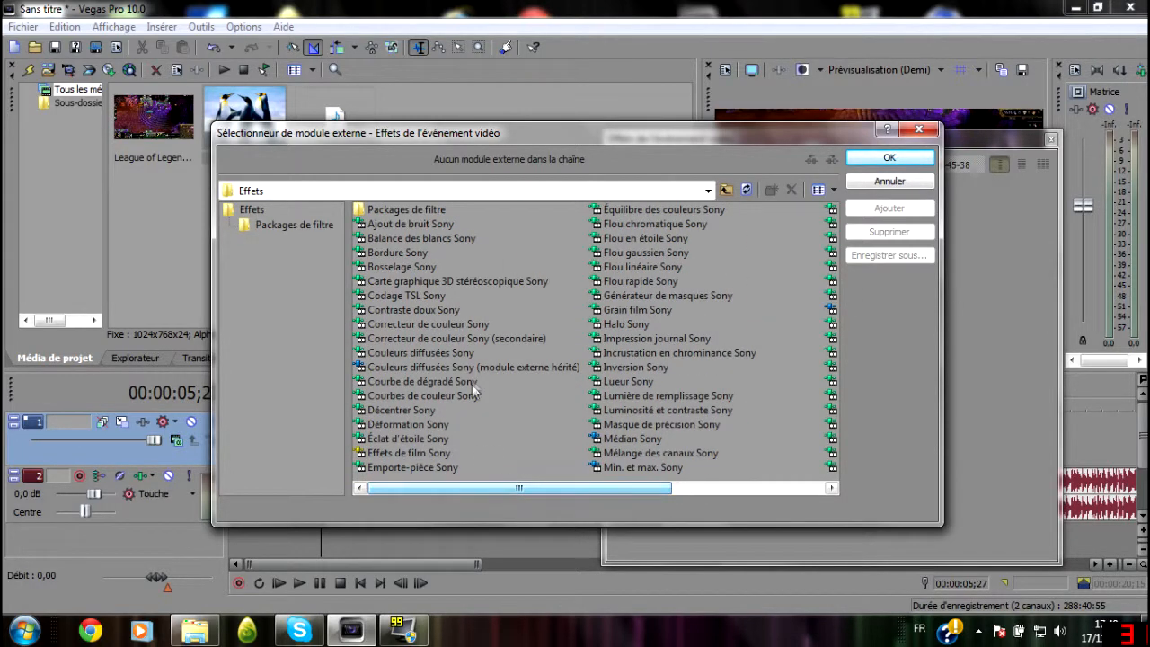
click(657, 254)
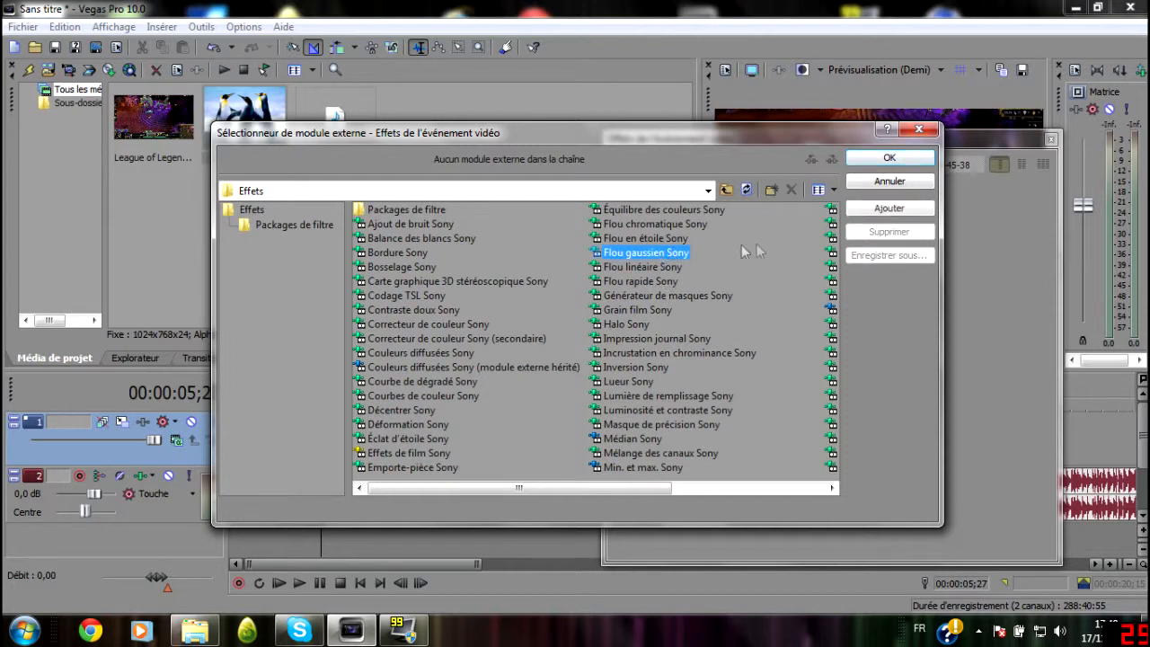
click(888, 159)
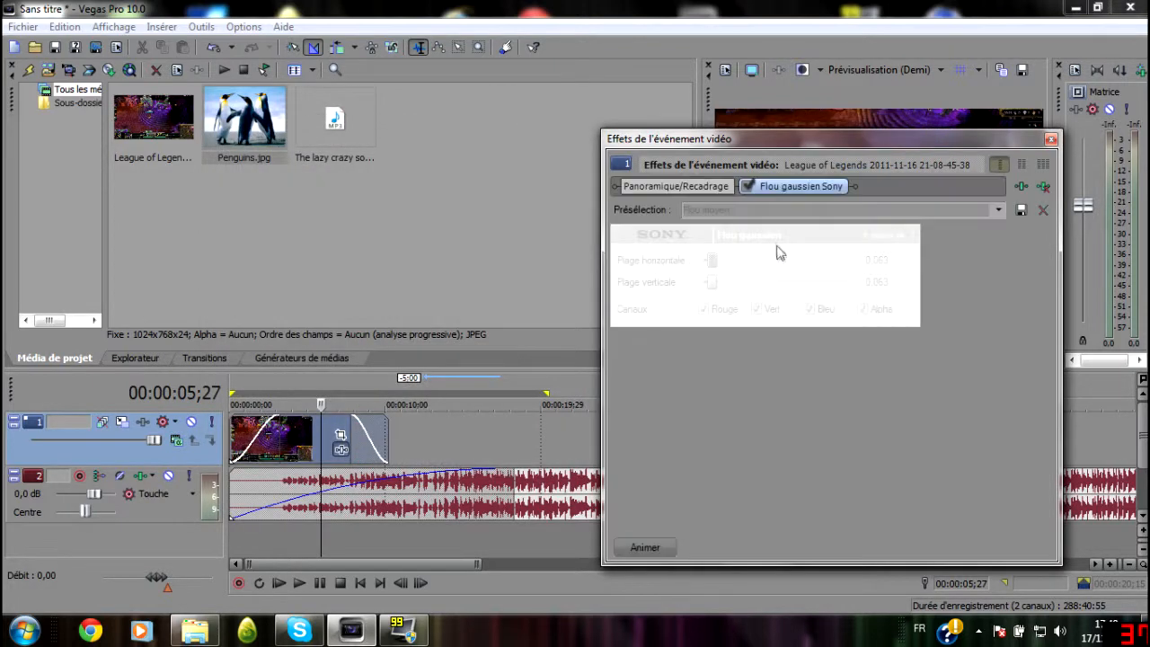
- Set the Gaussian blur's horizontal and vertical range to 0,015 each and close the effect settings
drag(834, 149, 411, 119)
mouse_move(289, 238)
mouse_down()
mouse_move(431, 237)
mouse_move(290, 238)
mouse_up()
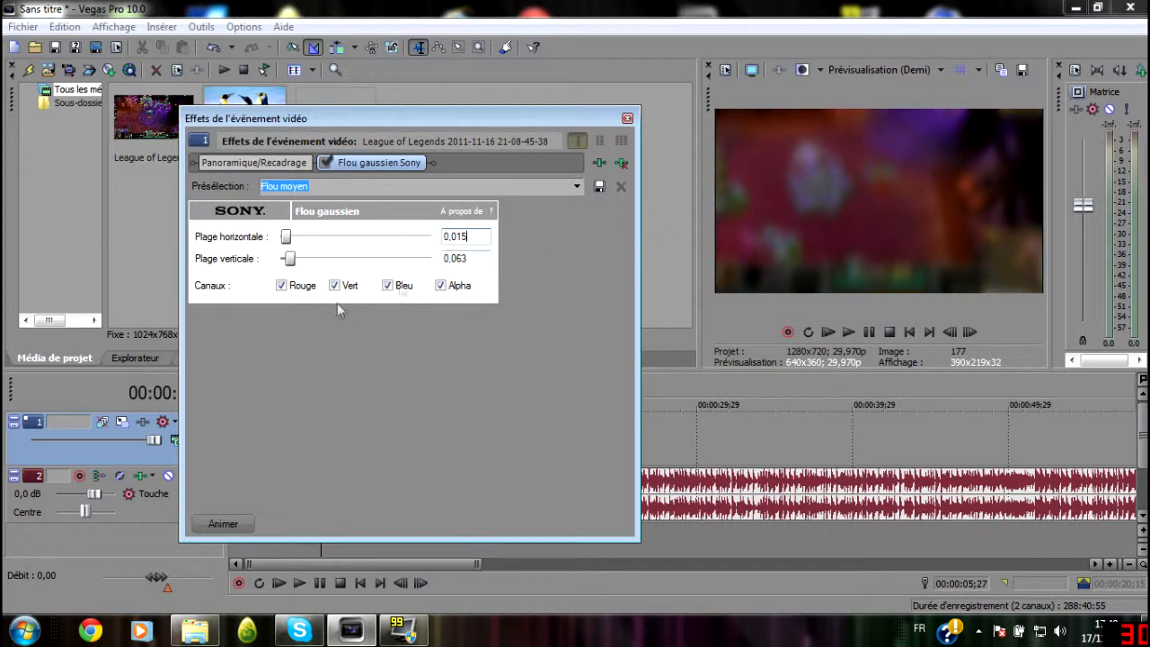
key(Tab)
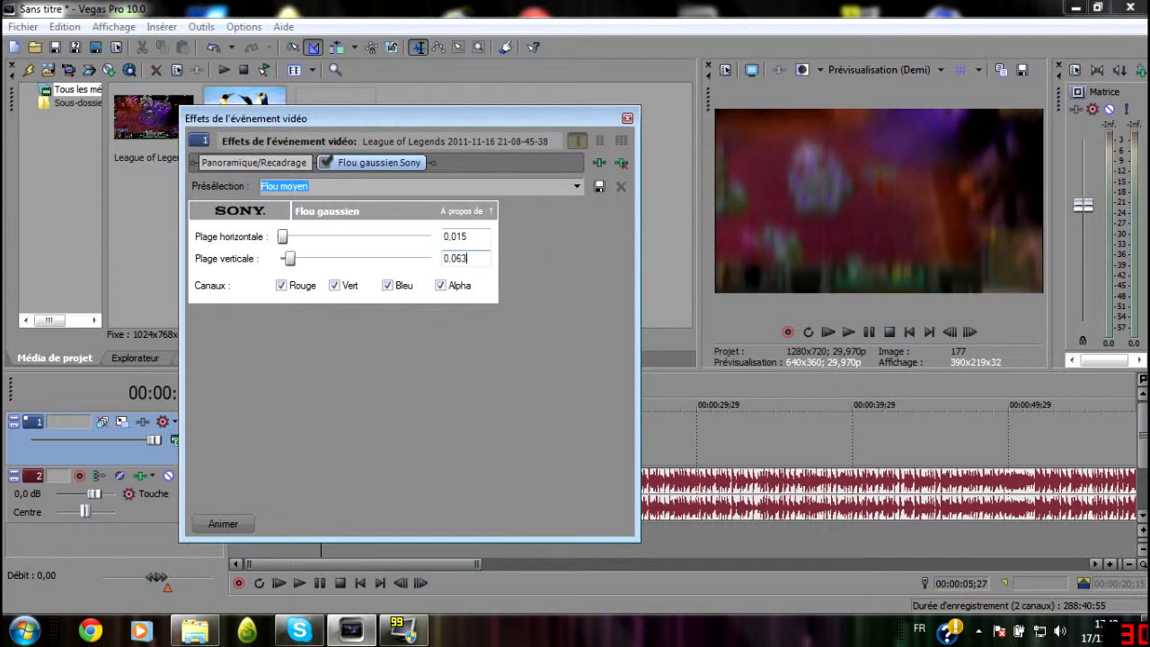
text(0,015)
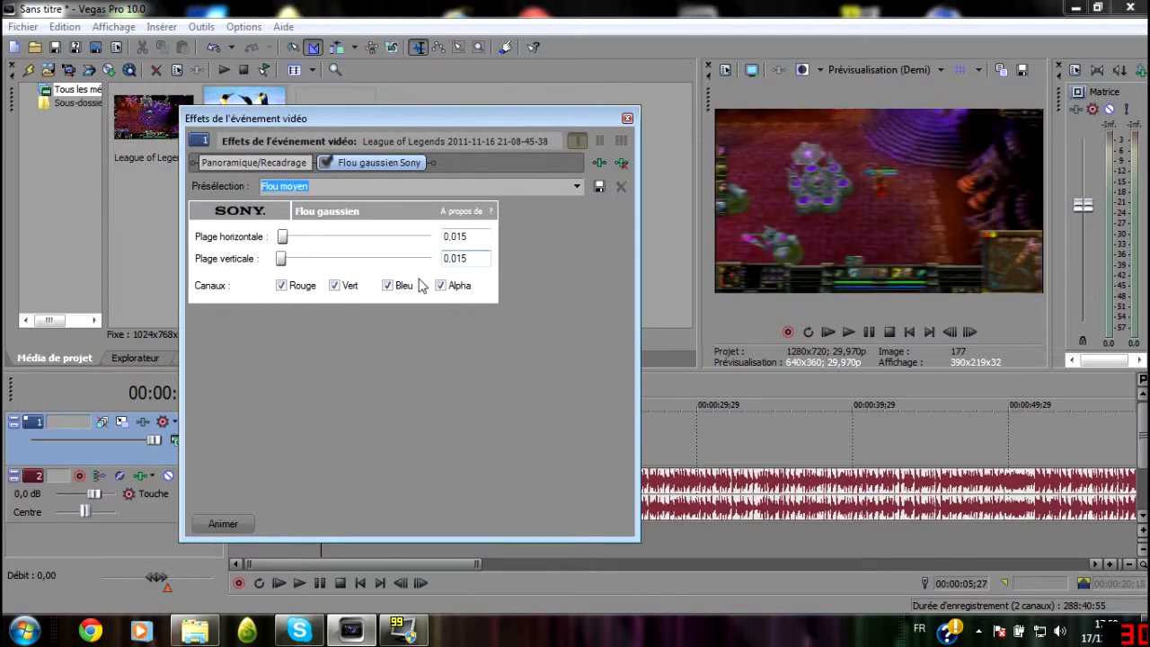
click(627, 118)
- Play the preview of the blurred clip with its music, then stop playback
click(828, 331)
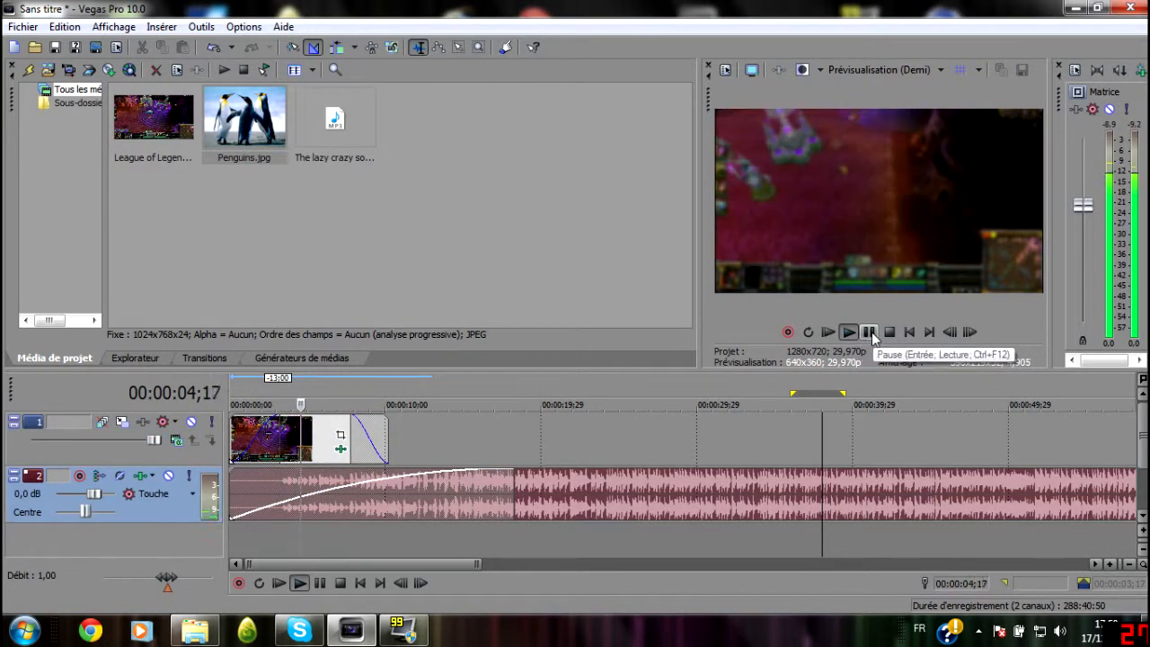
click(871, 335)
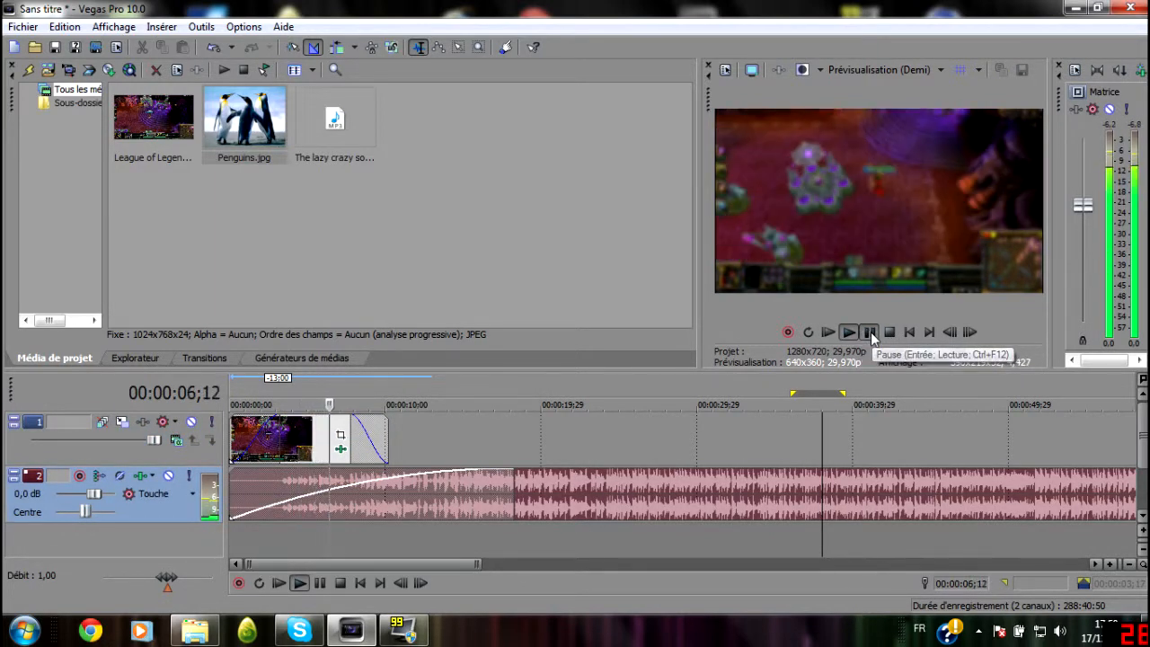
click(567, 440)
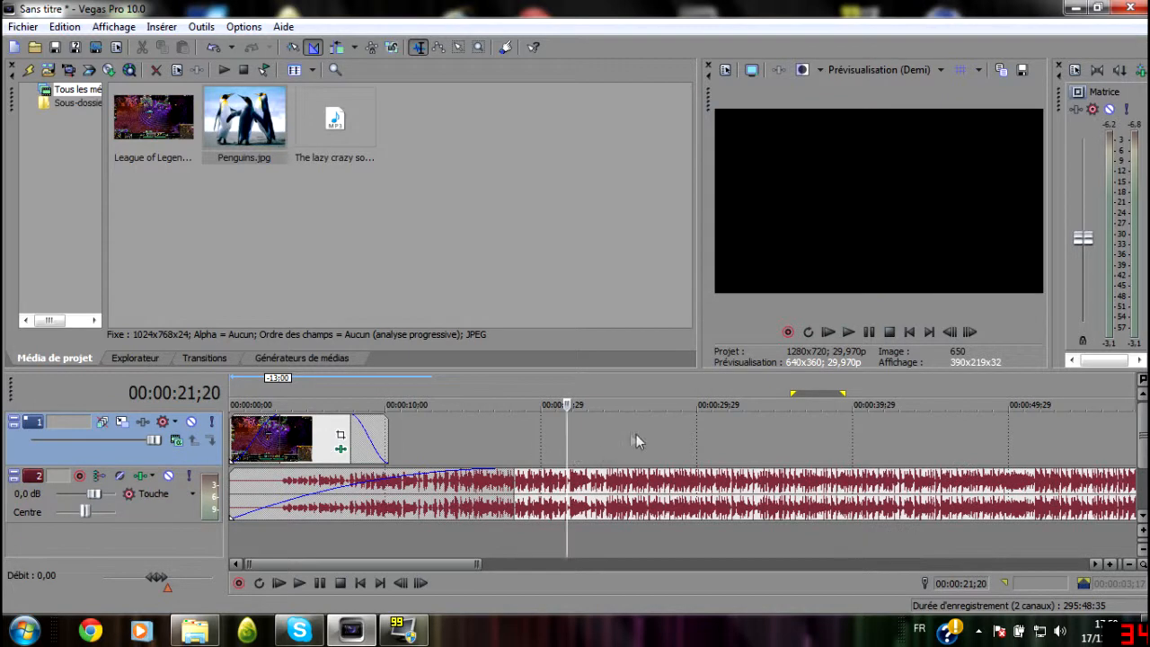
click(673, 459)
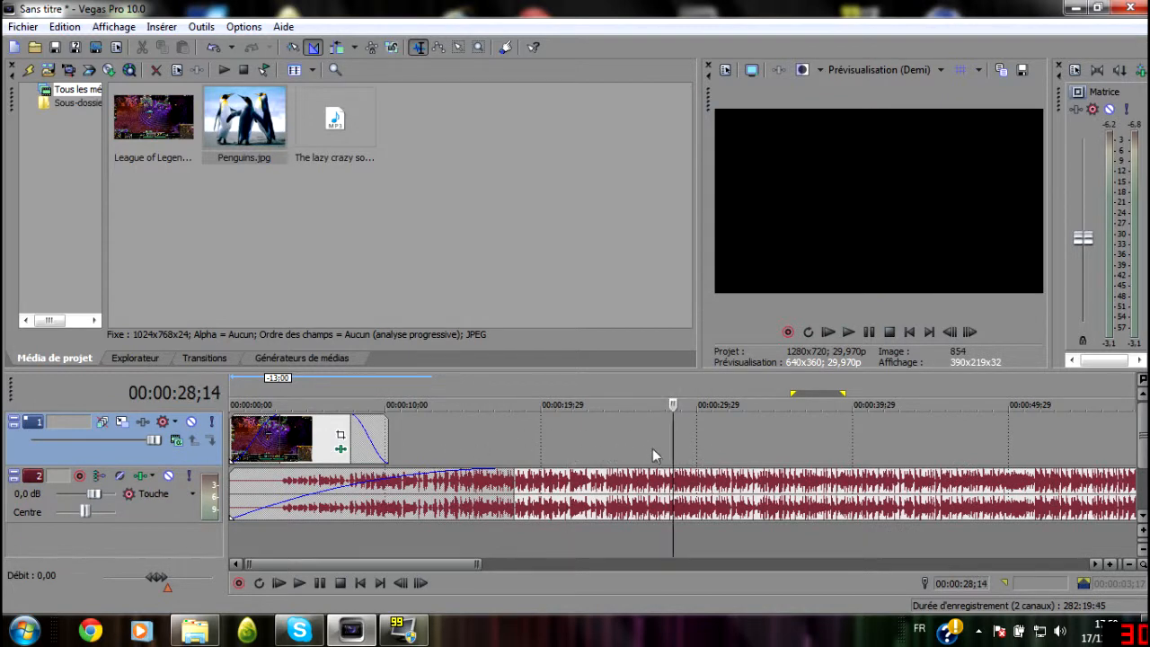
click(652, 451)
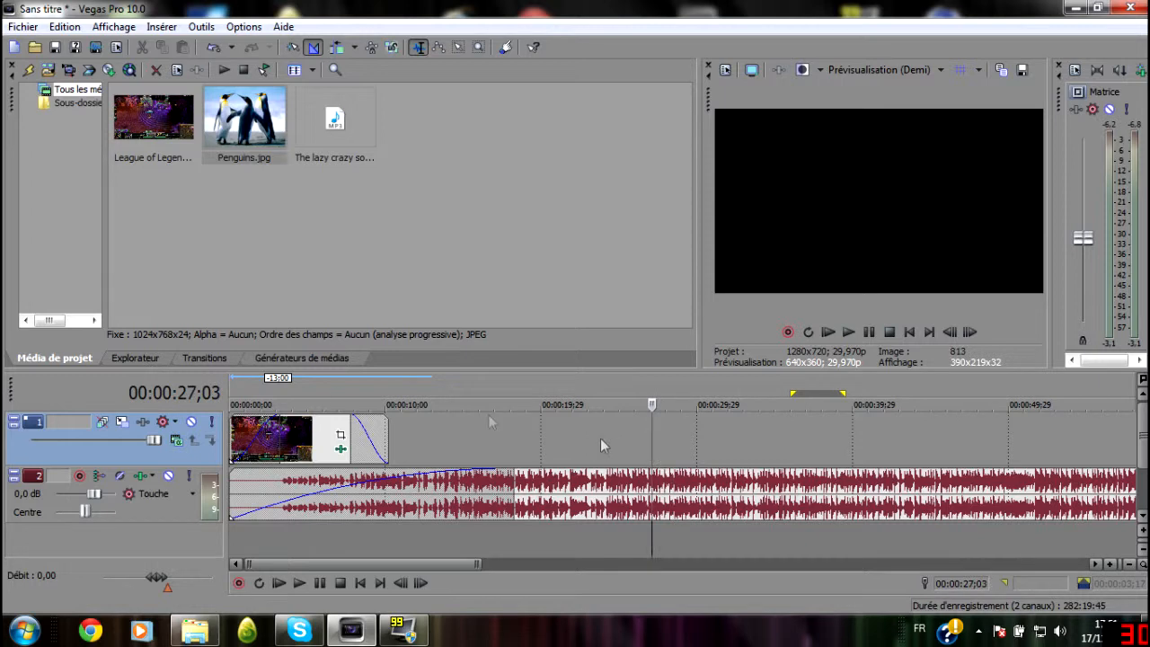
- Move the song about 10:28 later, past the end of the video clip, and preview the blurred clip without music
click(320, 422)
drag(575, 504, 749, 525)
drag(322, 404, 304, 404)
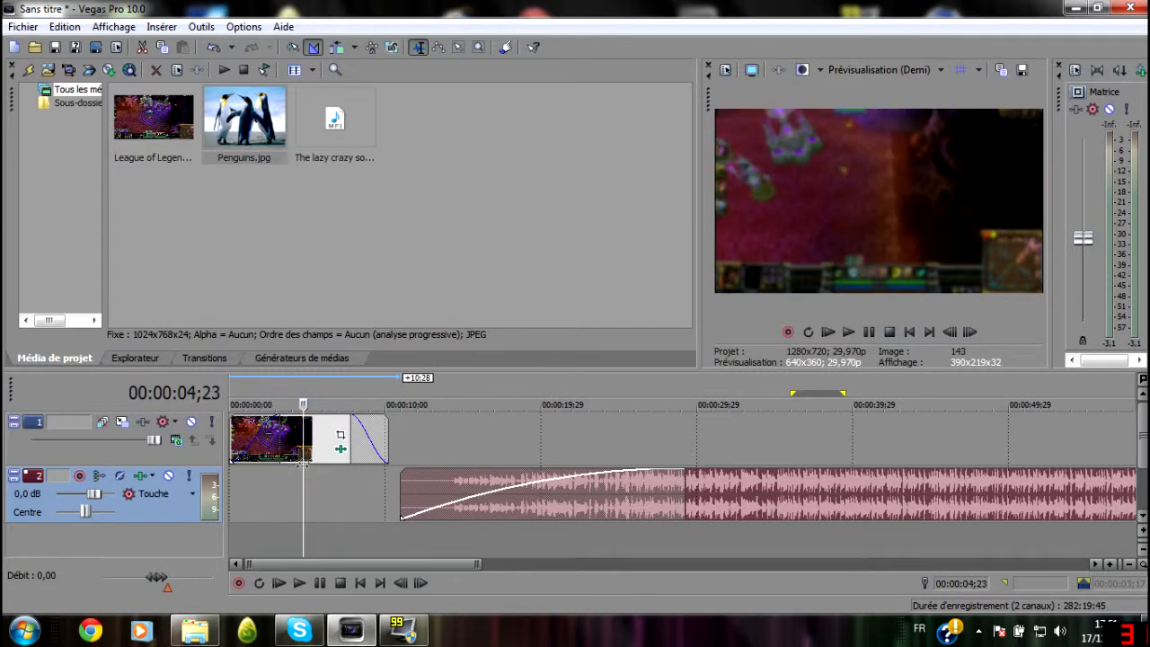
key(space)
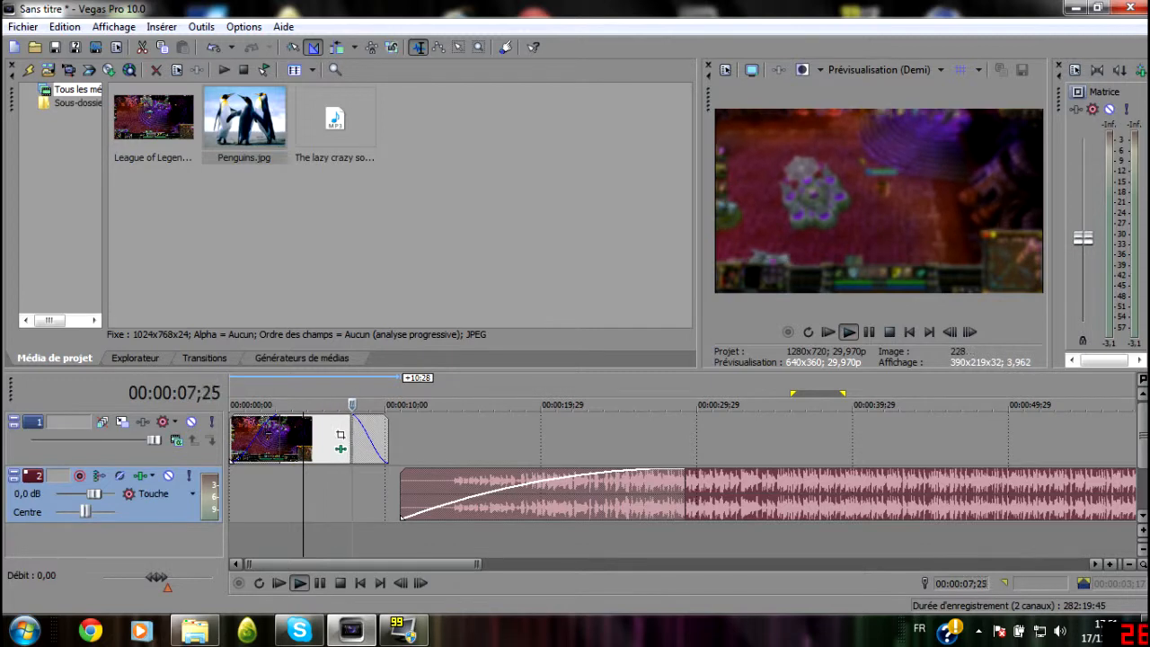
key(Return)
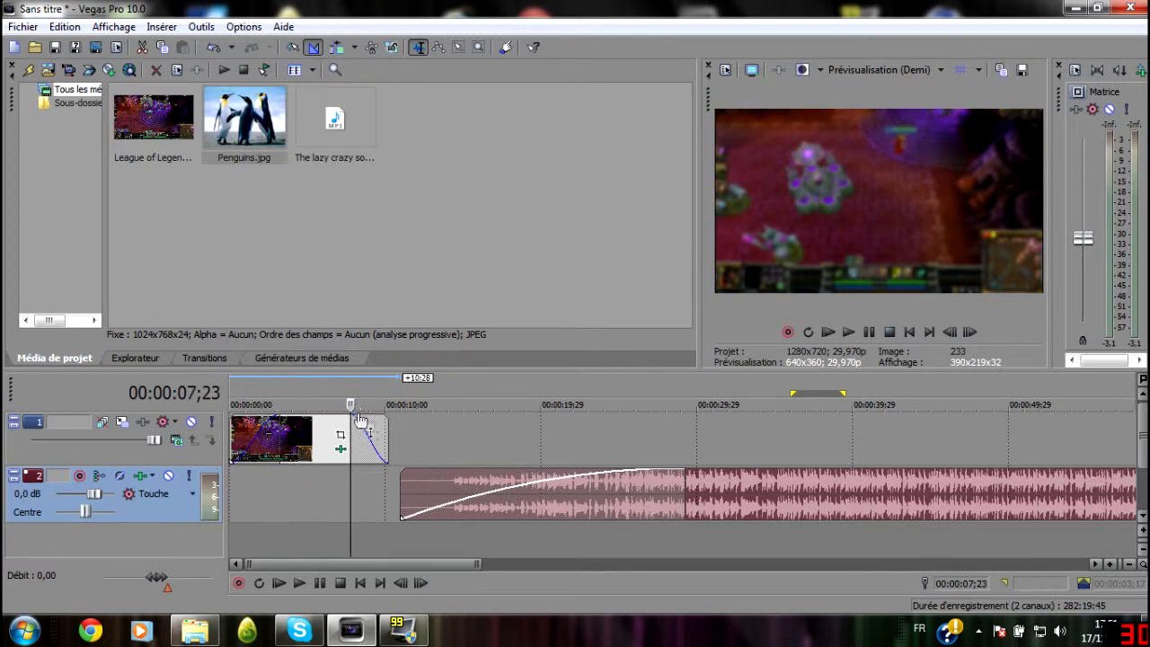
- Split the video clip at 00:00:07;22 and move the second piece about 1:06 later to leave a gap
drag(350, 404, 344, 404)
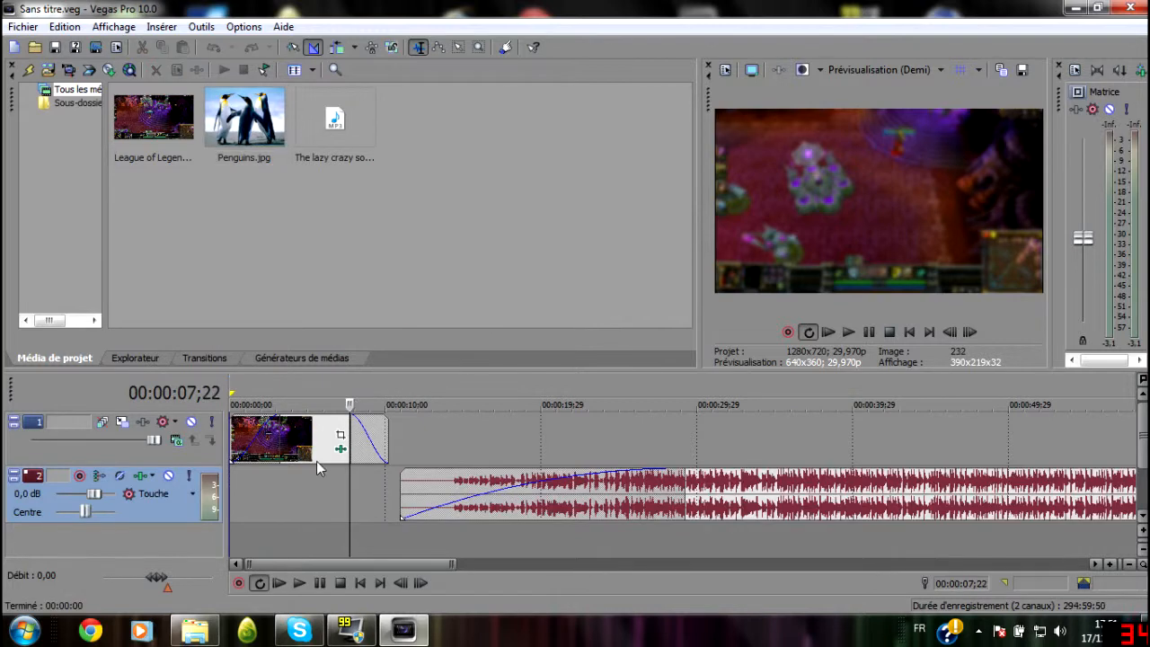
key(s)
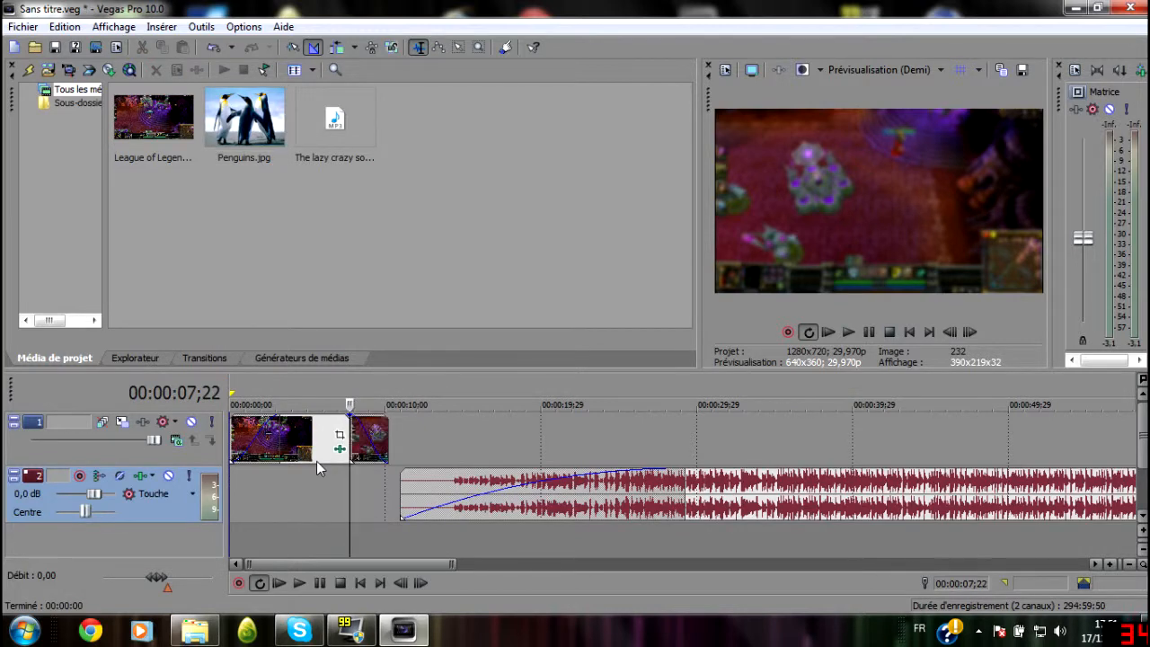
mouse_move(370, 439)
mouse_down()
mouse_move(400, 440)
mouse_move(388, 444)
mouse_up()
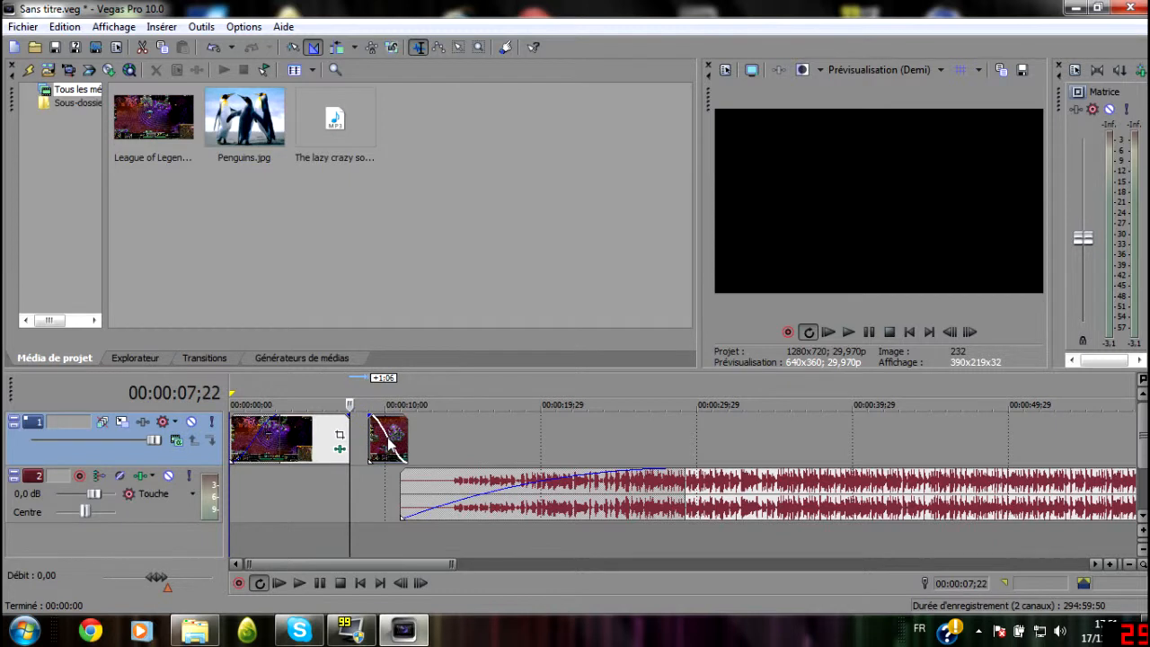
click(383, 437)
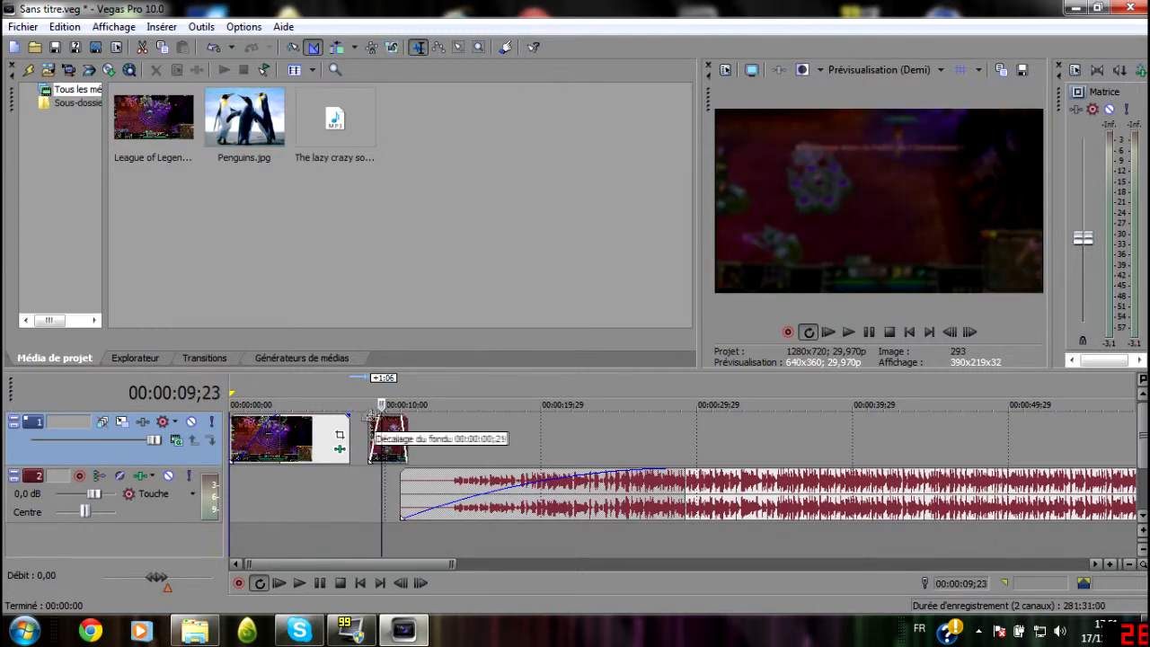
- Check the Gaussian blur settings on the second and first pieces of the split clip, closing each effects window
click(372, 439)
click(390, 450)
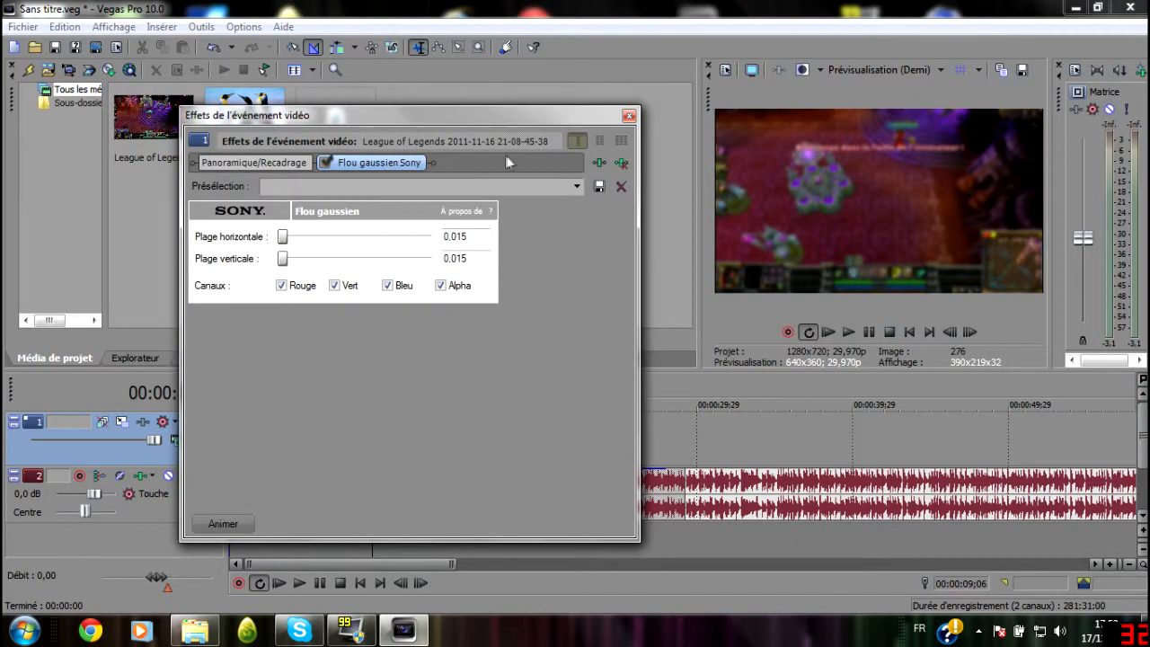
click(628, 116)
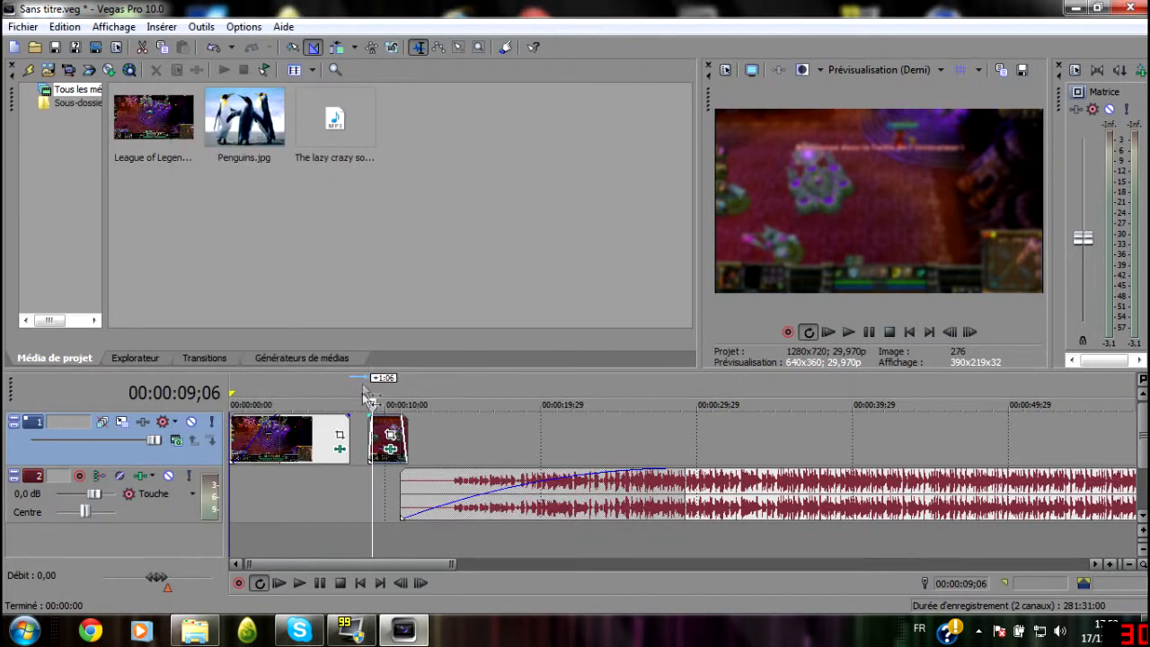
click(342, 450)
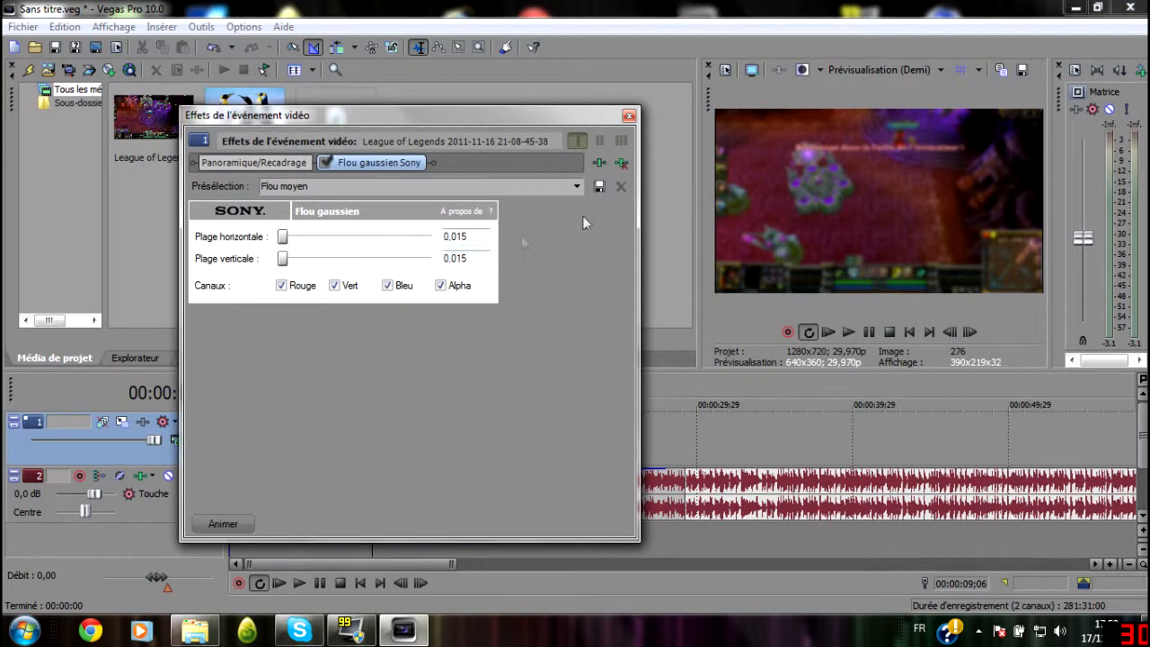
click(628, 116)
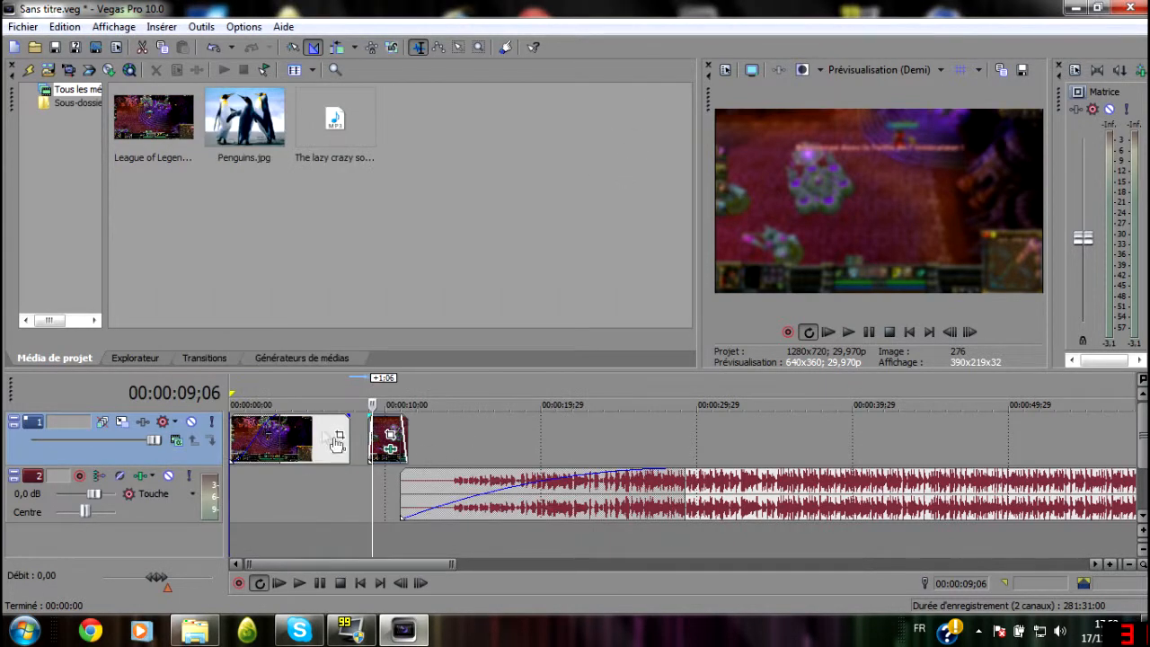
- Move the second clip piece about 1:09 earlier to close the gap and slightly overlap the first piece, and preview the result
drag(372, 427, 360, 420)
click(823, 332)
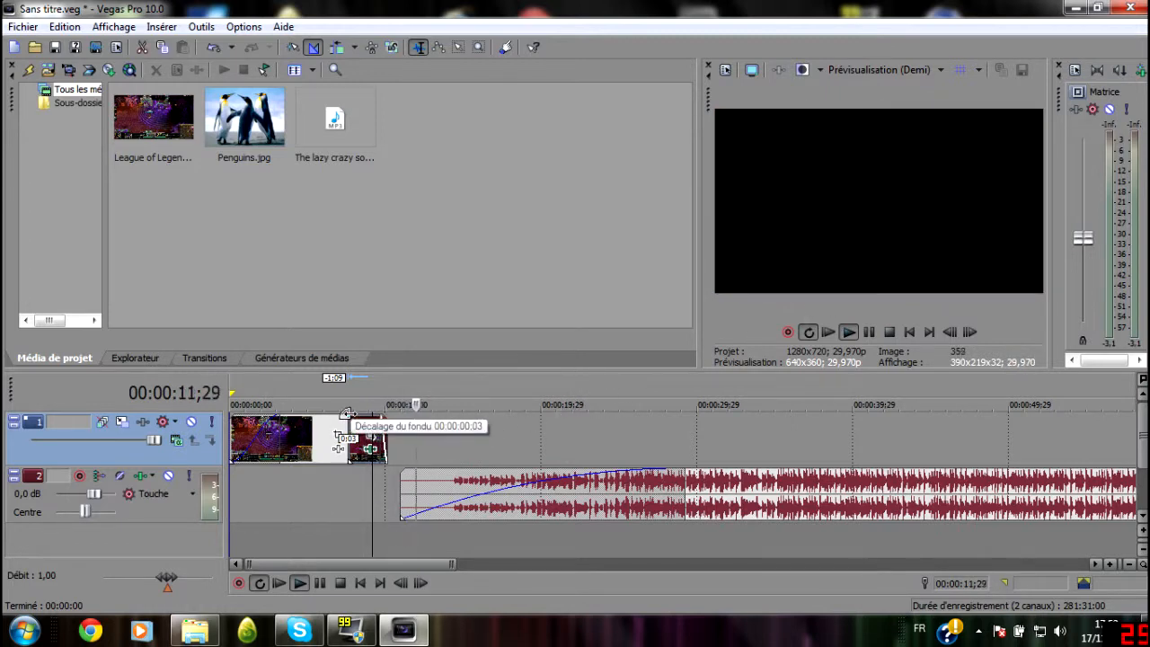
click(868, 331)
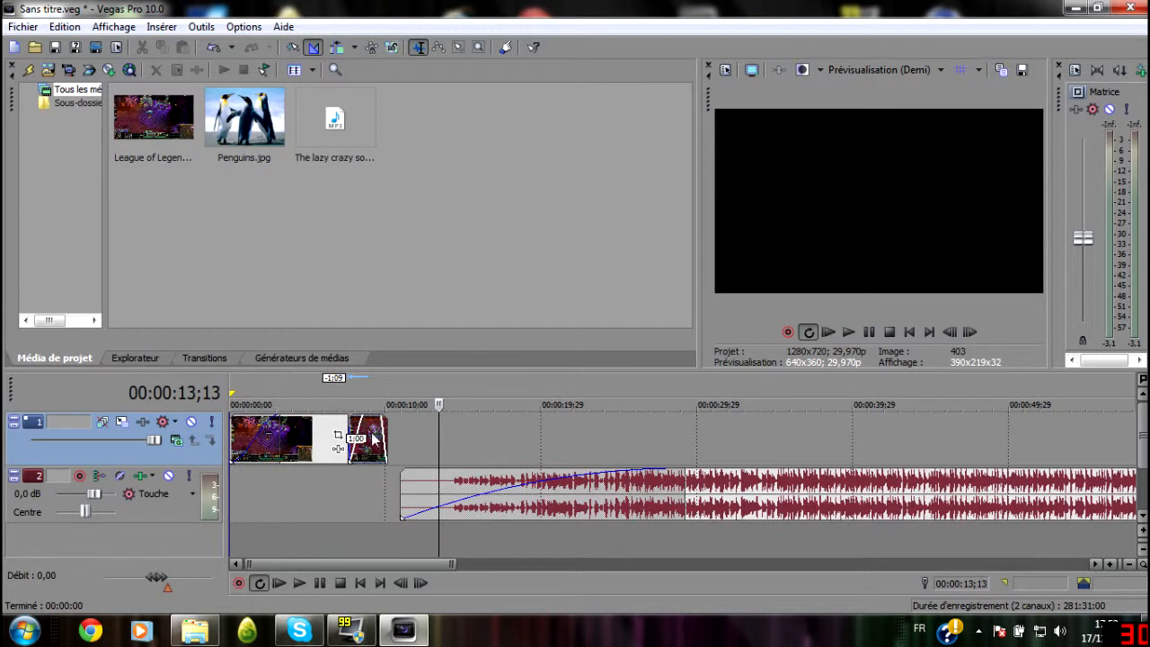
- Shift the second clip piece about 0:13 earlier to crossfade over 0:16 with the first, and preview the transition from the start
drag(371, 429, 364, 429)
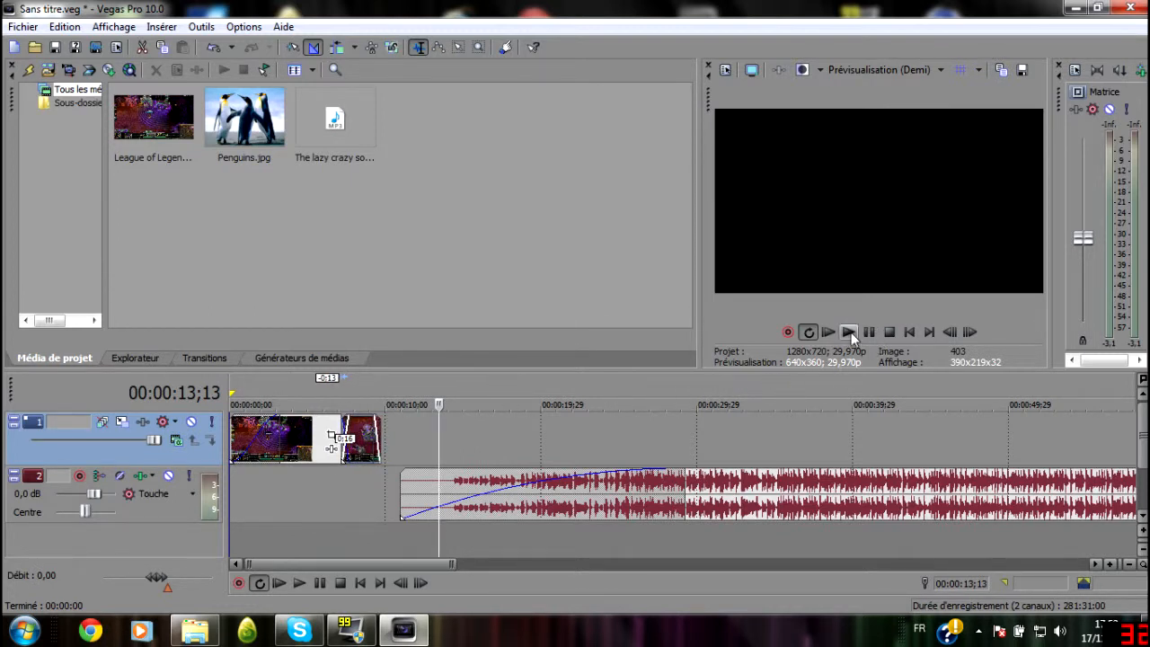
click(828, 331)
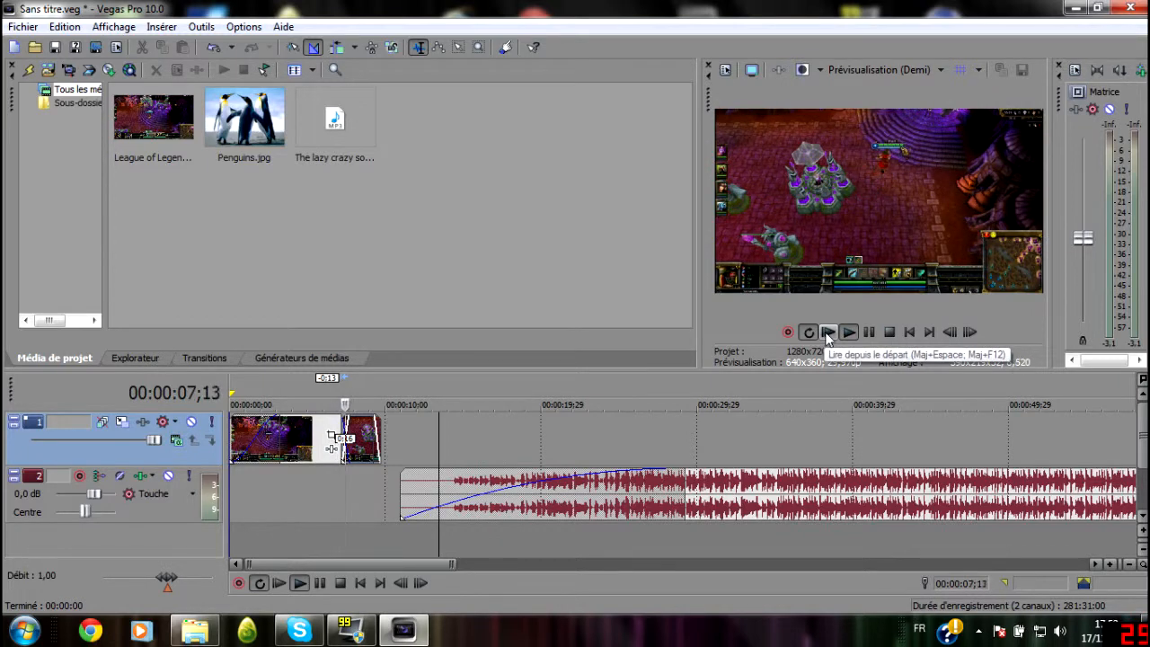
click(869, 333)
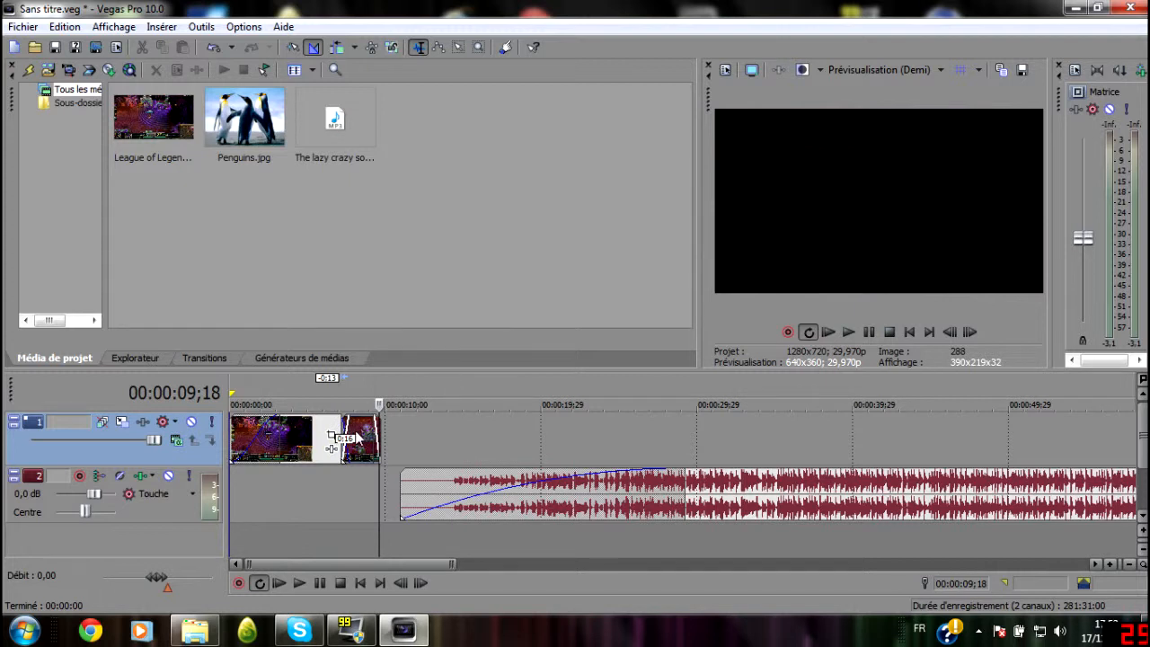
- Move the second clip piece about 0:16 later to remove the overlap, and move the song about 10:14 earlier to the timeline's start
drag(359, 429, 367, 430)
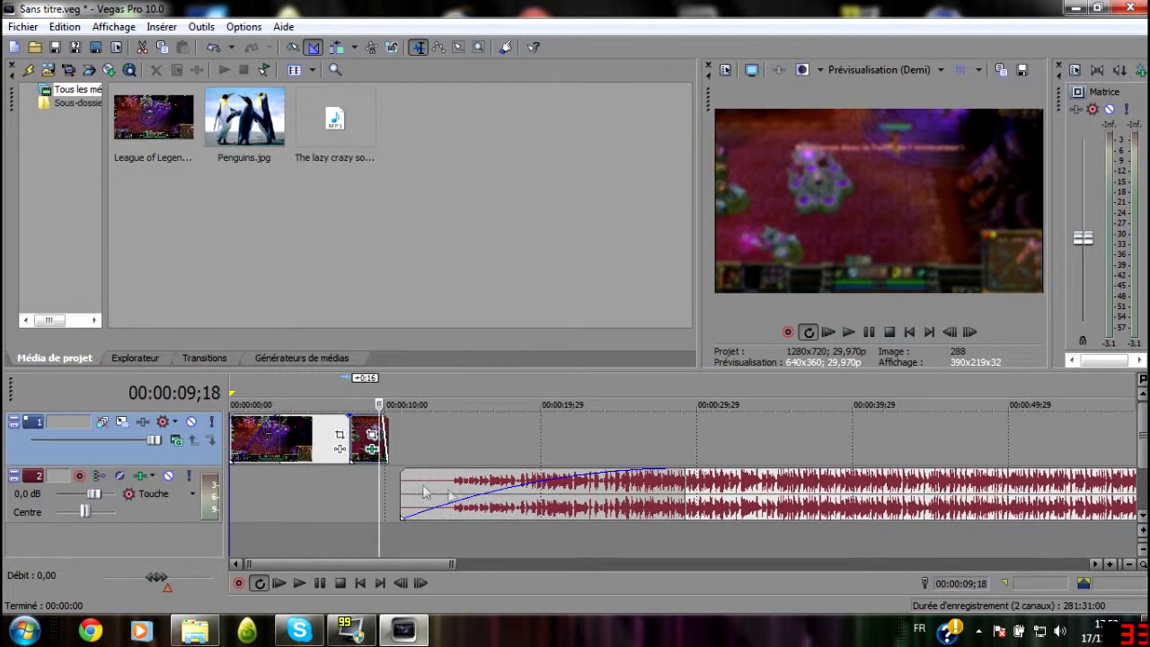
drag(616, 505, 401, 487)
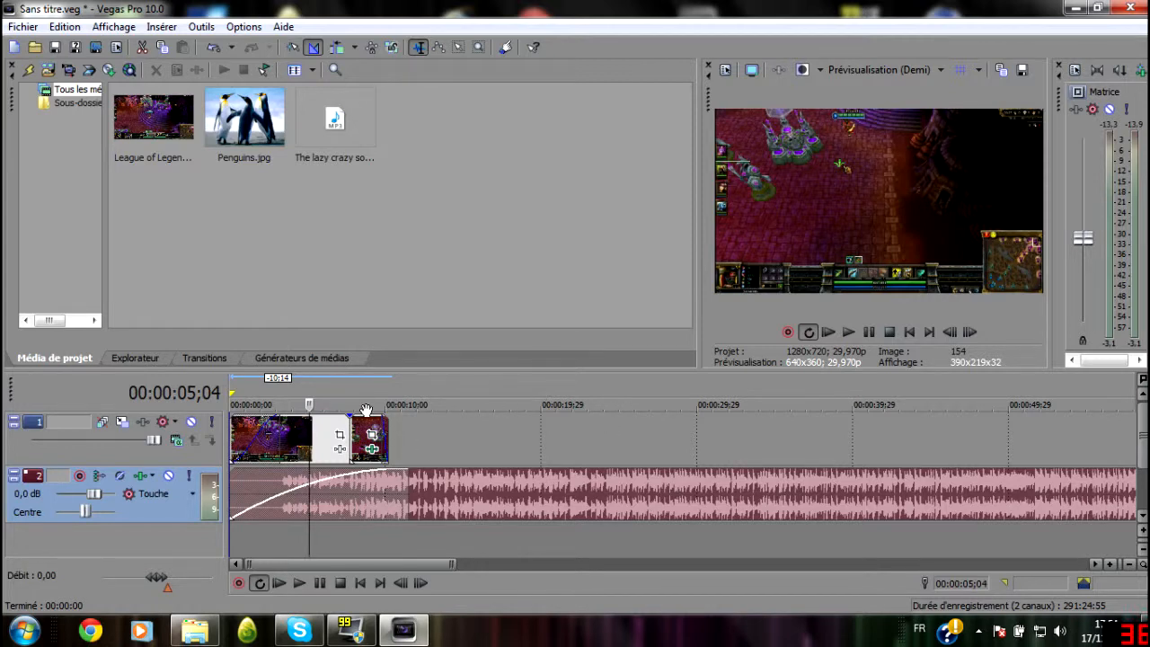
- Insert a new video track above the clip's track and place the cursor at 00:00:00;26
right_click(432, 431)
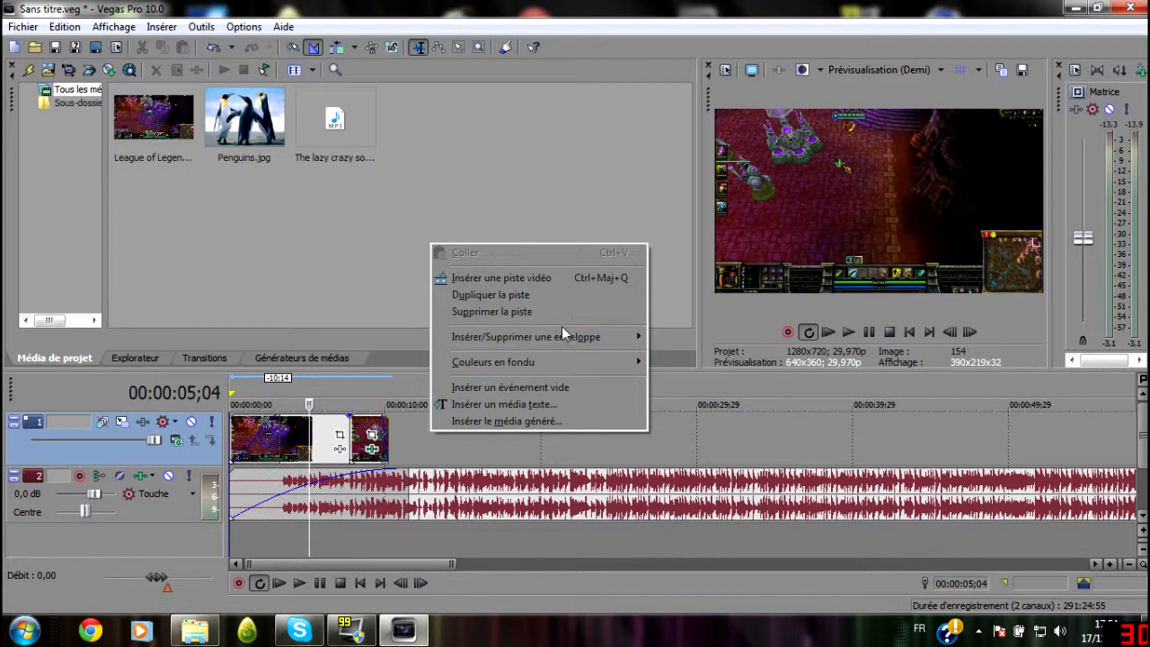
click(530, 278)
click(243, 439)
right_click(267, 428)
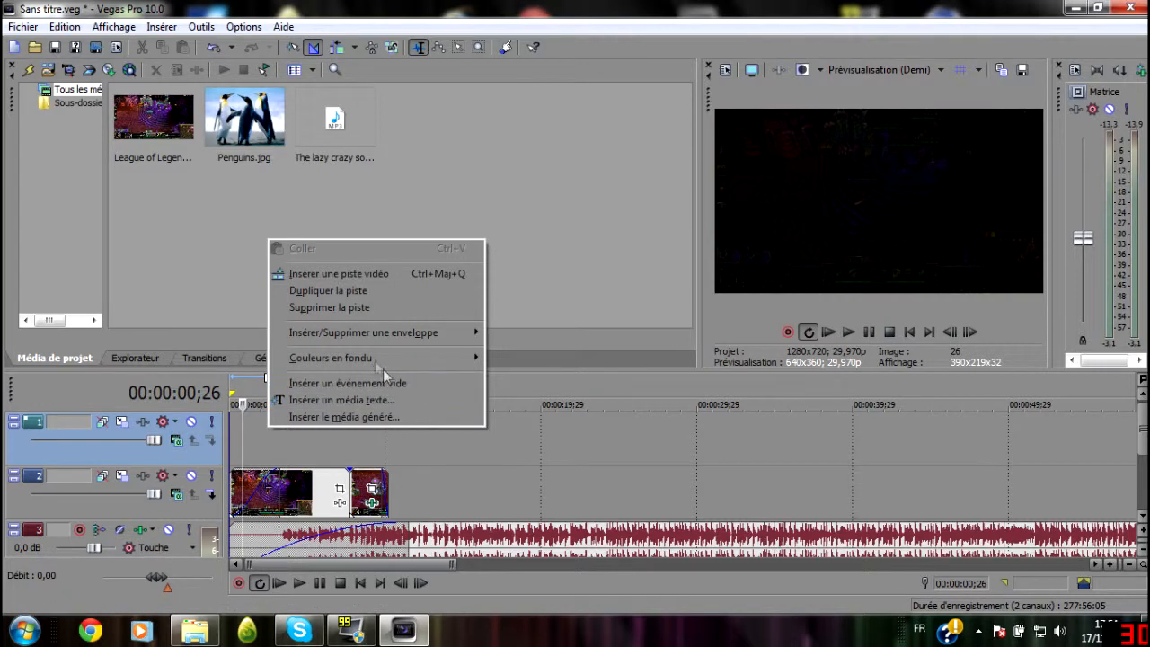
- Import LOGO.png from the Images library onto the new track and move it about 2:03 later
click(35, 49)
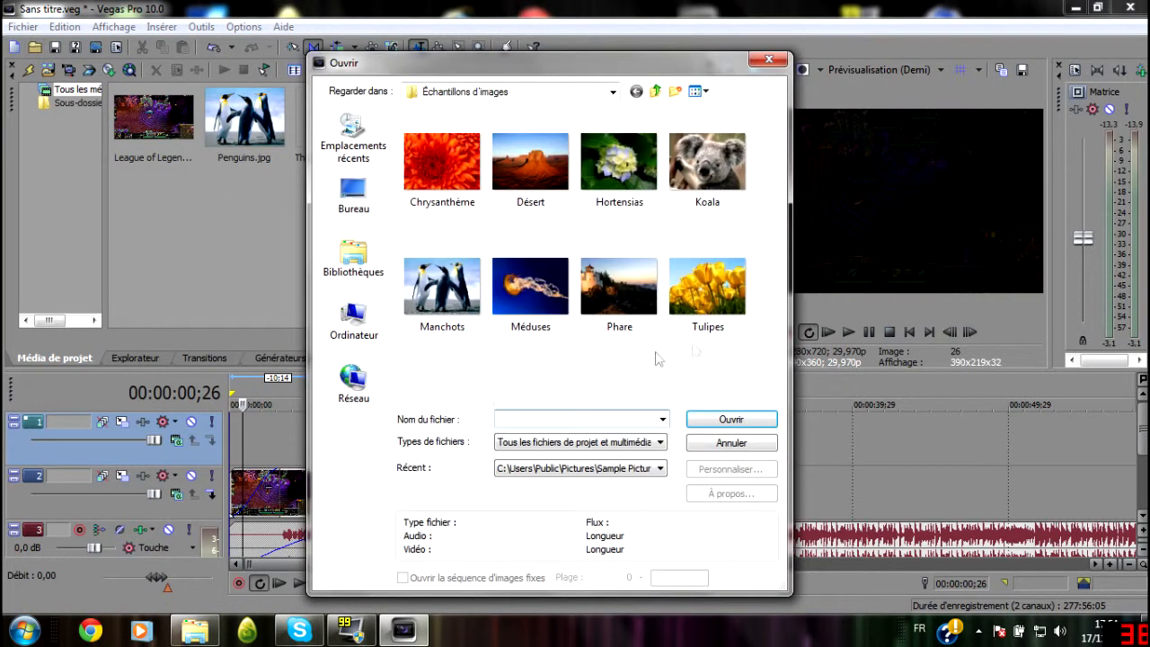
click(351, 258)
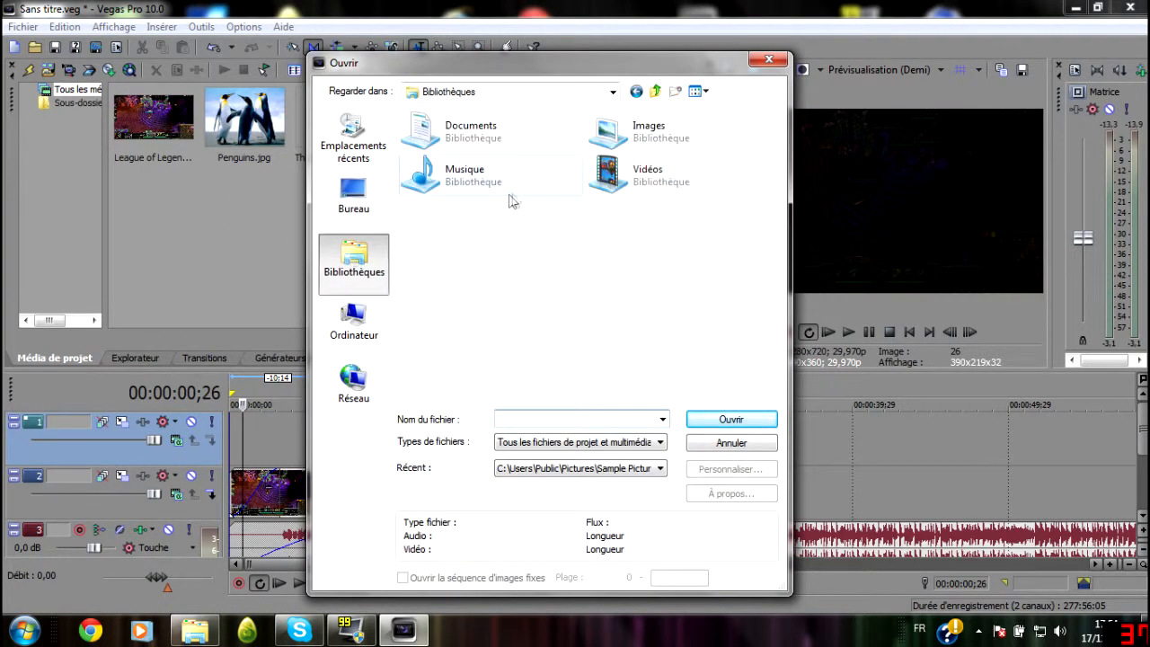
double_click(643, 131)
scroll(655, 330, down, 10)
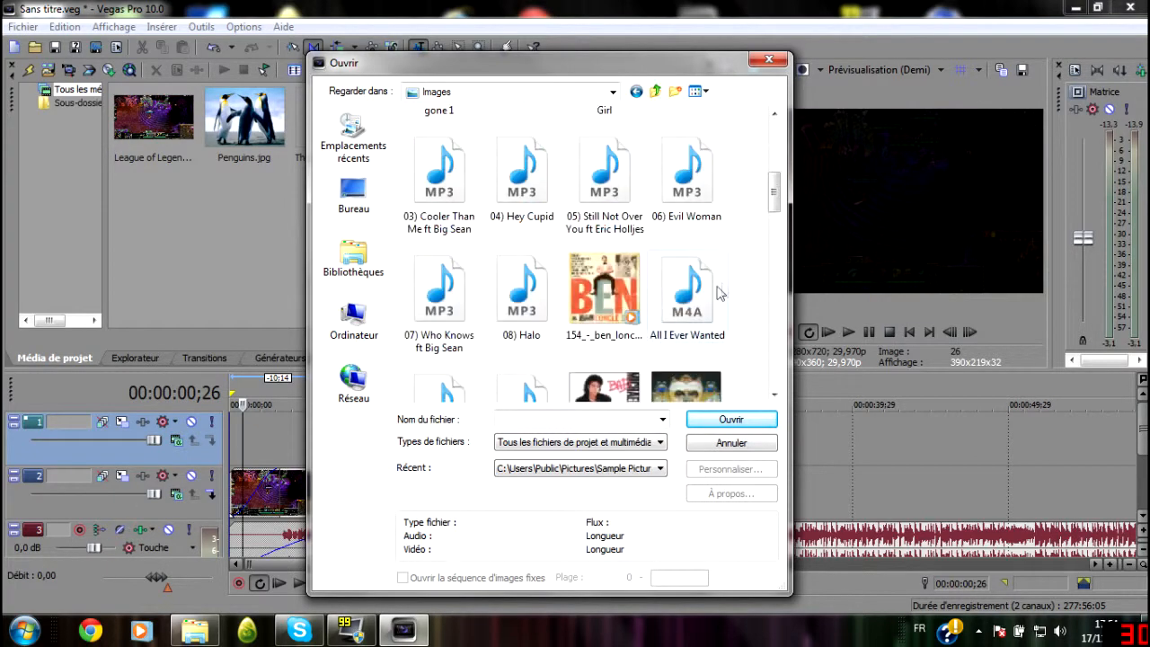
scroll(628, 330, down, 5)
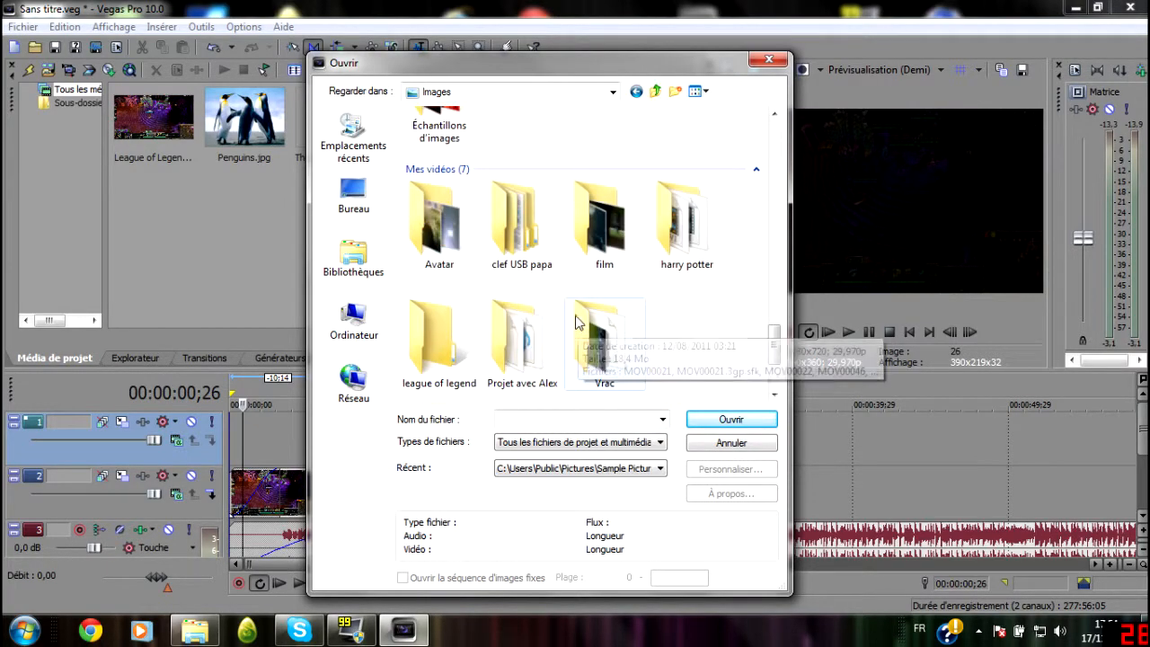
scroll(580, 324, up, 4)
scroll(620, 309, up, 2)
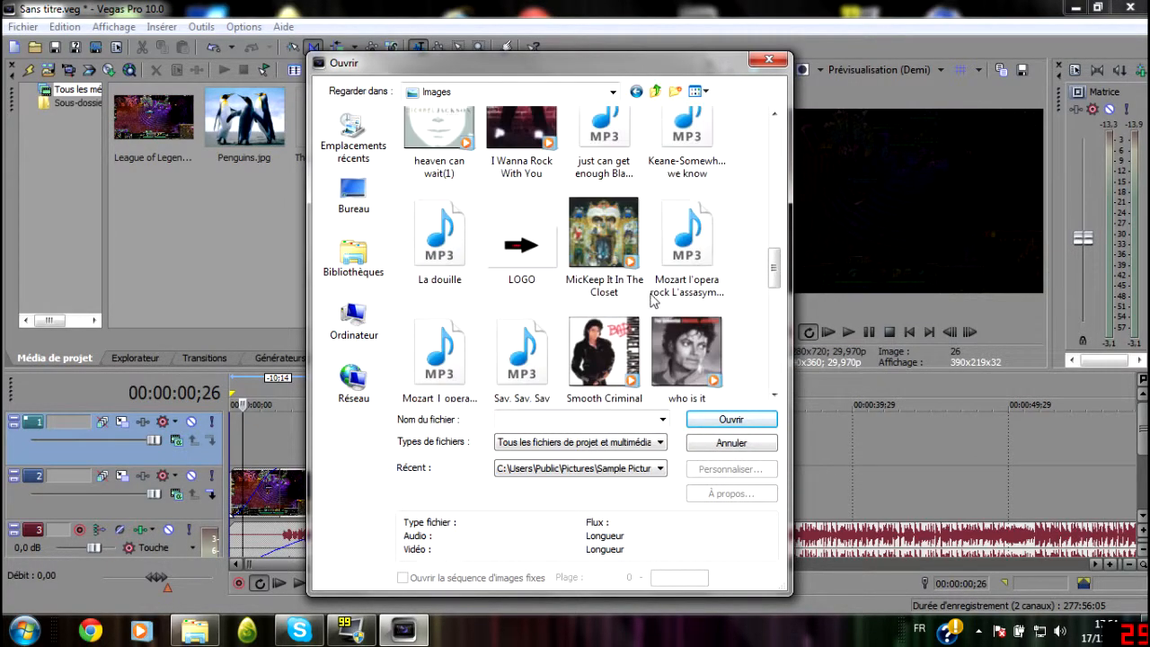
click(523, 240)
click(729, 419)
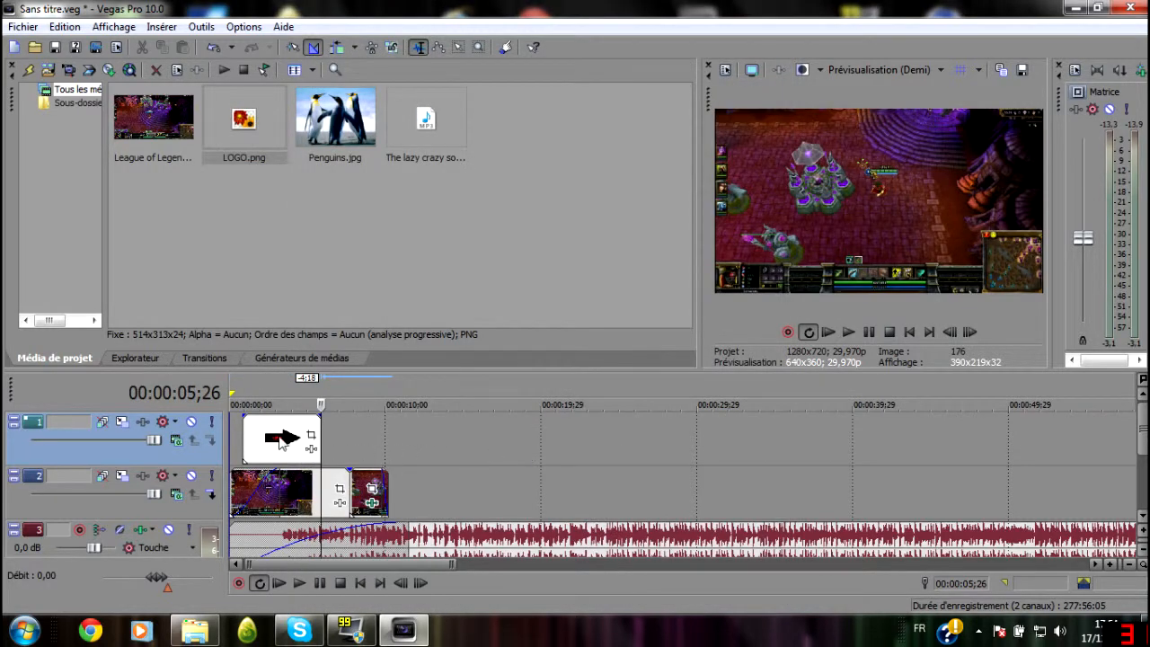
drag(281, 440, 310, 438)
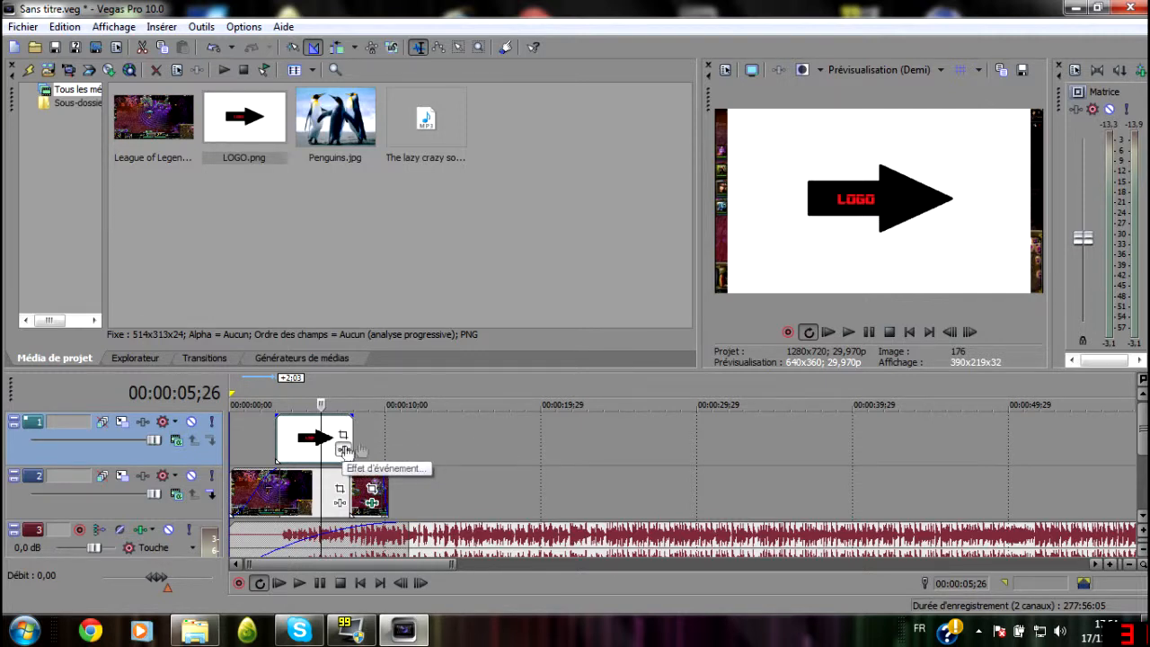
- Add the Incrustation en chrominance Sony effect to the logo event
click(343, 451)
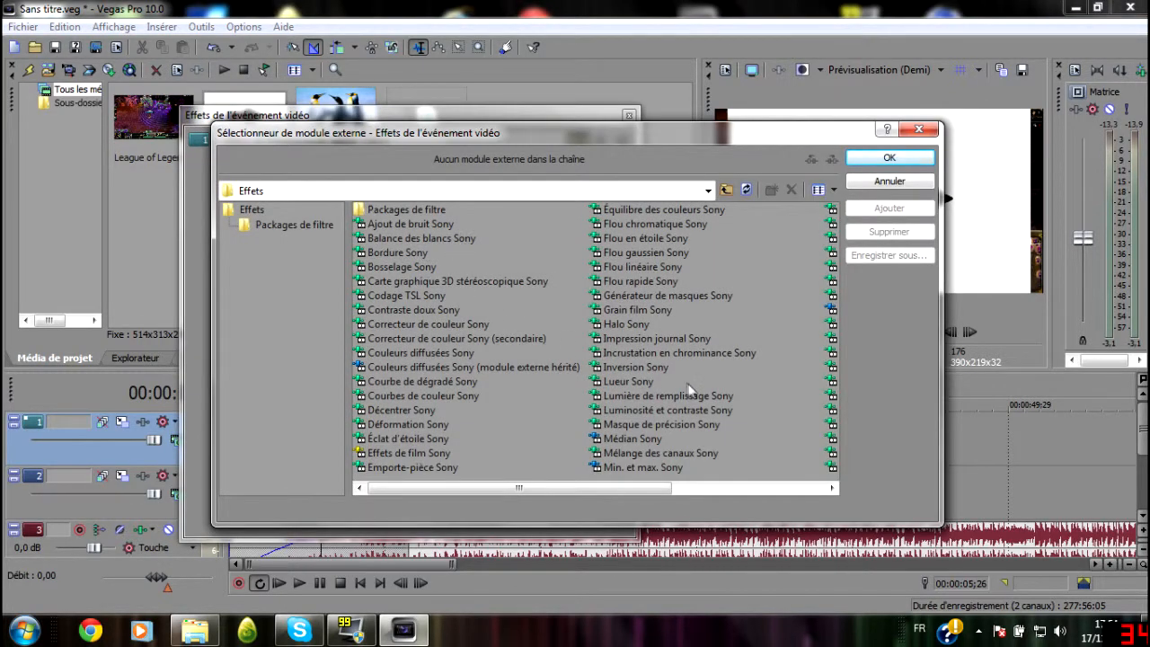
drag(632, 488, 721, 483)
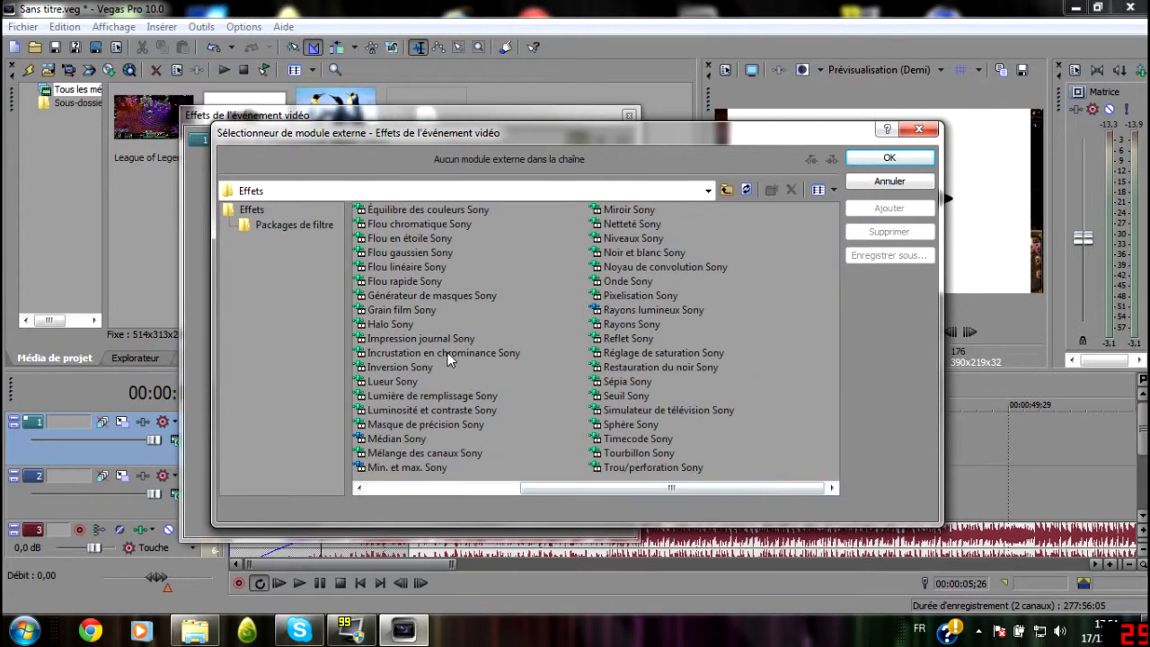
click(444, 352)
click(891, 159)
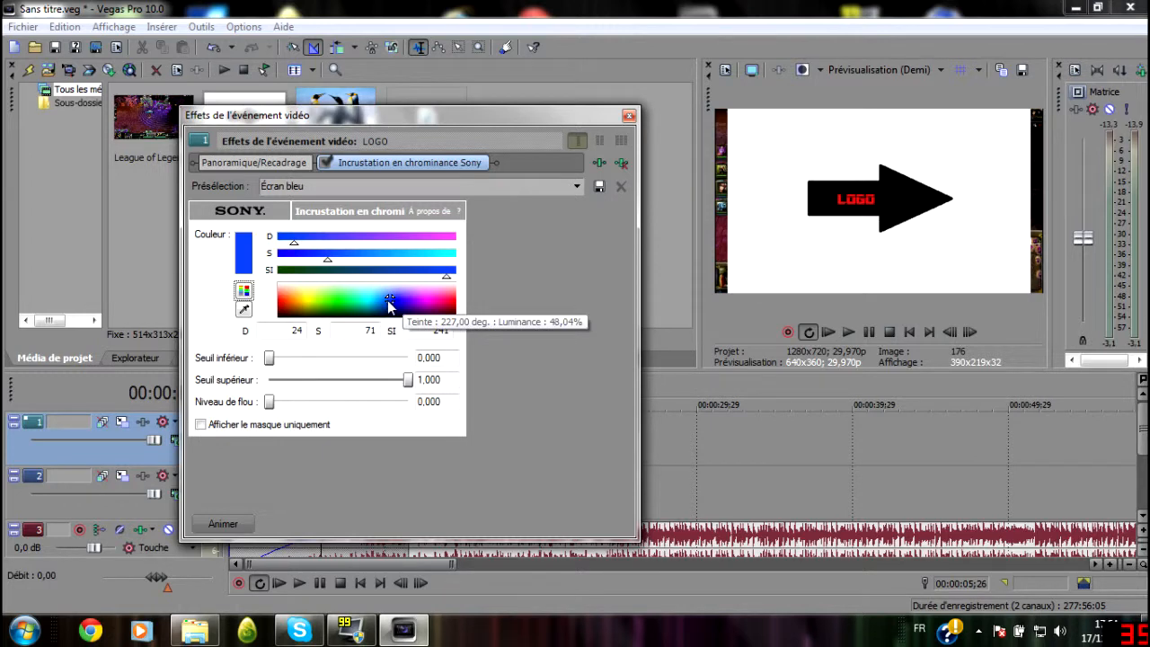
- Set the chroma key colour to white (255, 255, 255), lower threshold 0,309, upper threshold 0,969 and blur 0,309, and close the effect settings
drag(390, 305, 456, 280)
drag(272, 403, 347, 403)
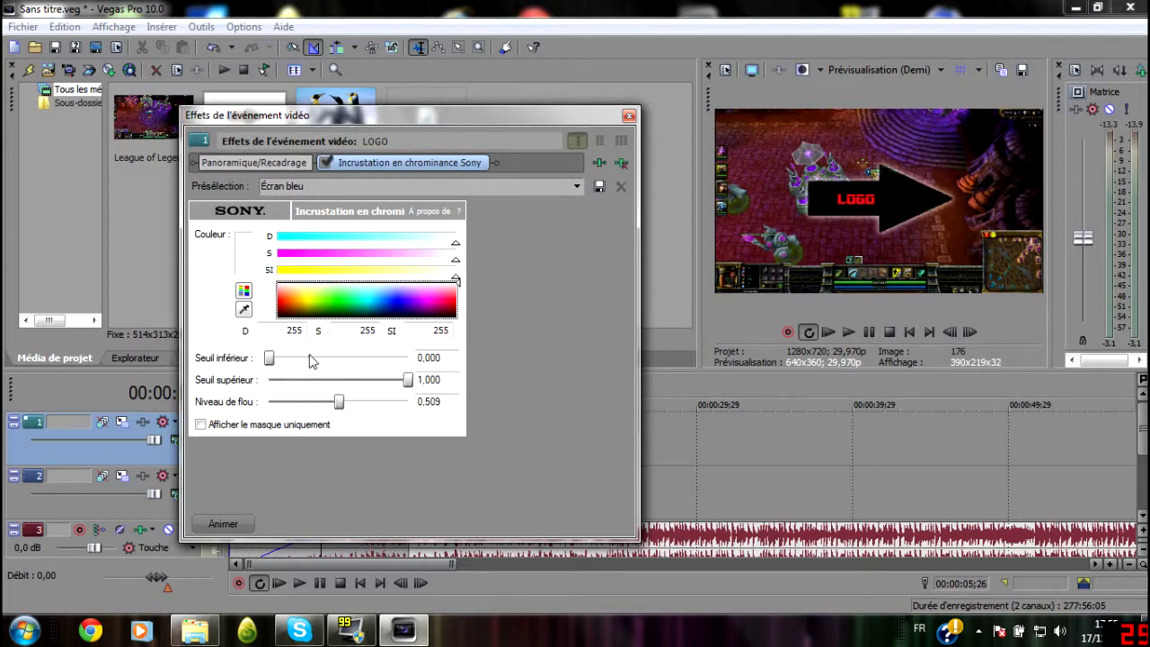
drag(270, 358, 312, 359)
drag(406, 385, 309, 404)
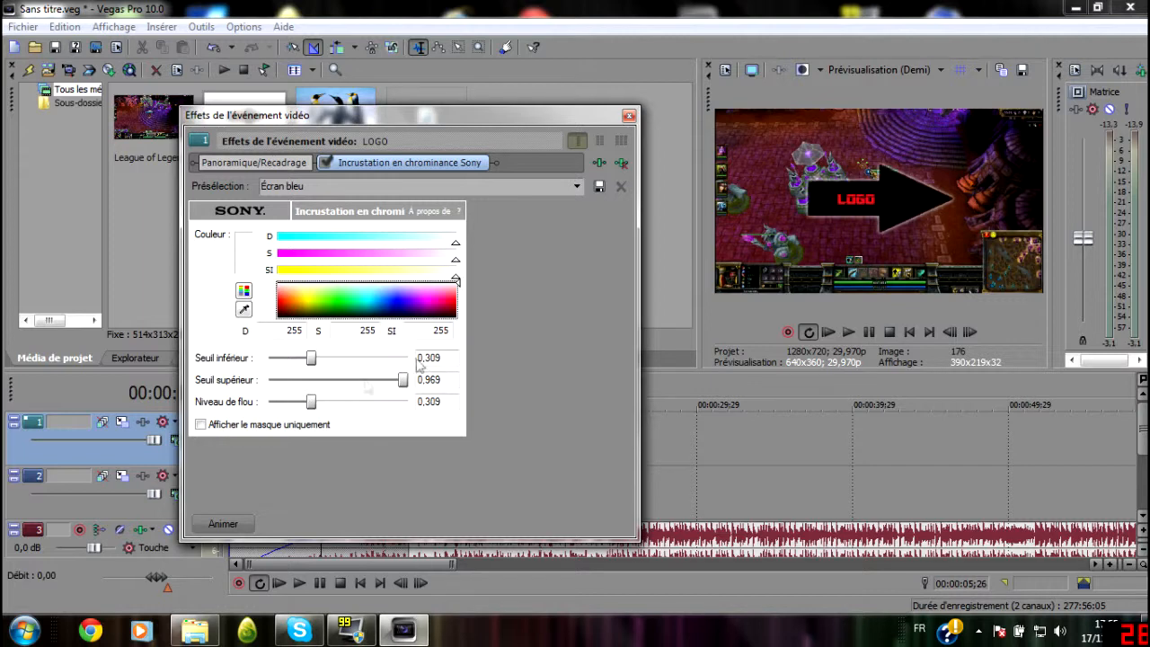
click(630, 115)
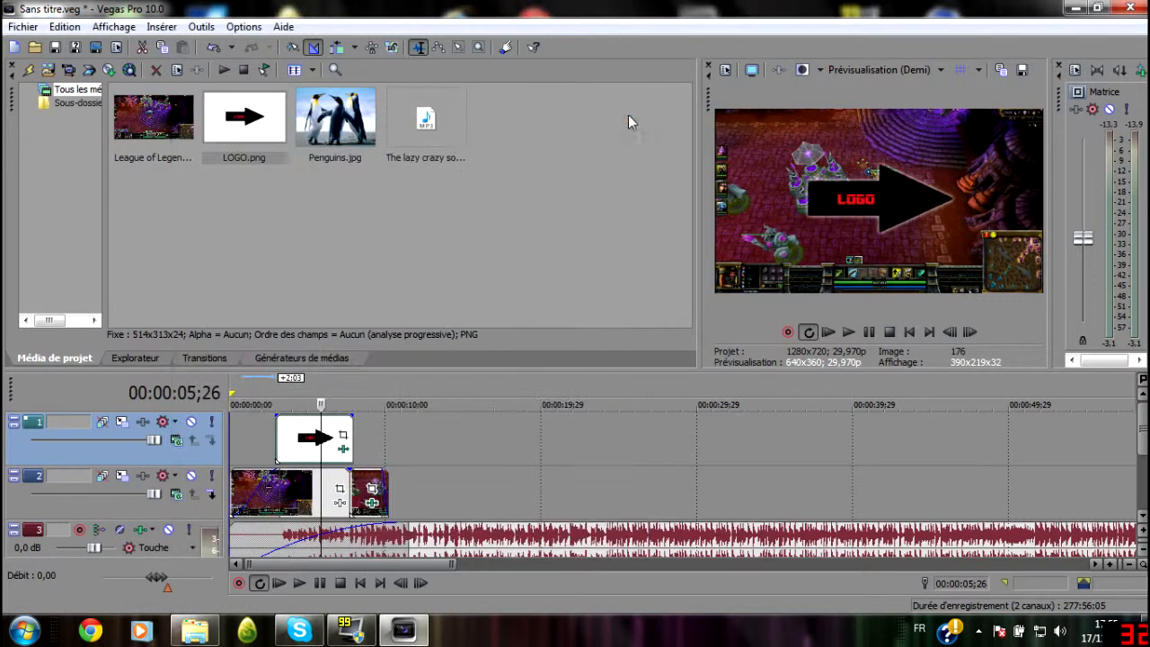
- Enlarge the logo's pan/crop frame to about 999 by 609 and shift its centre to about 80, 370
click(343, 437)
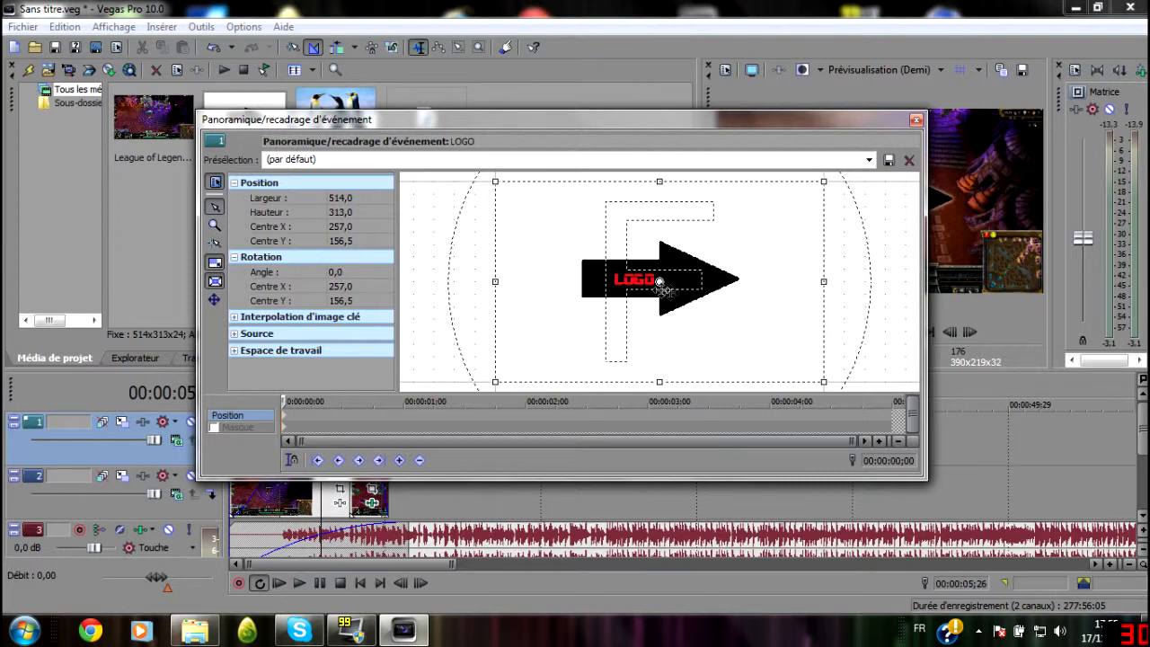
drag(723, 285, 719, 286)
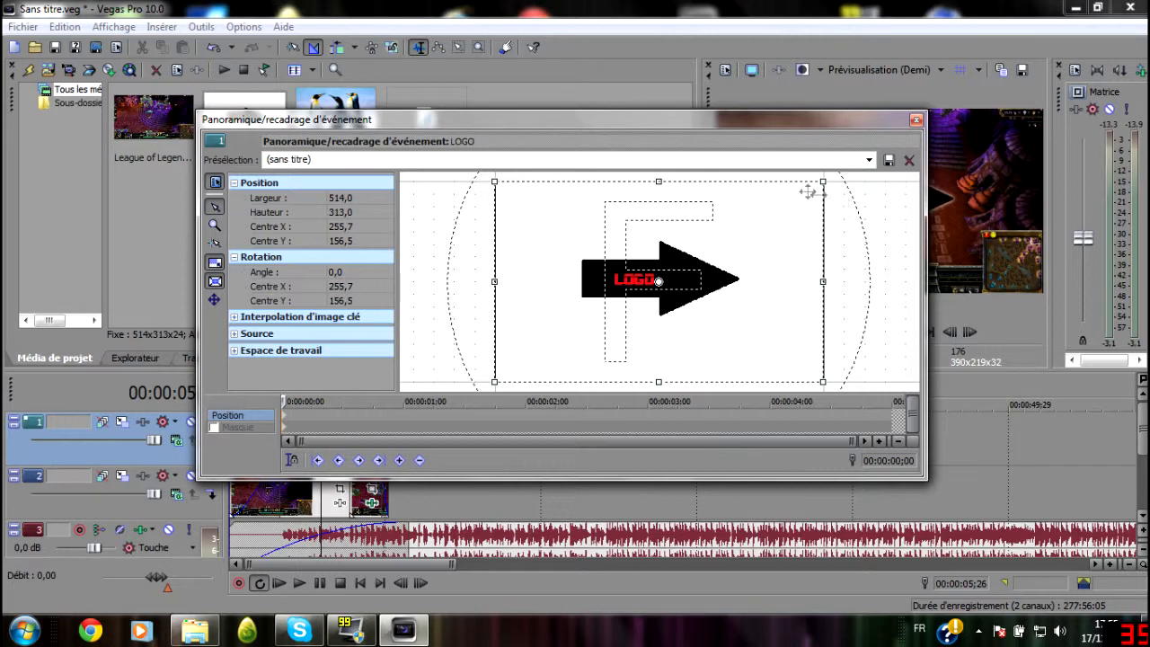
drag(821, 184, 952, 202)
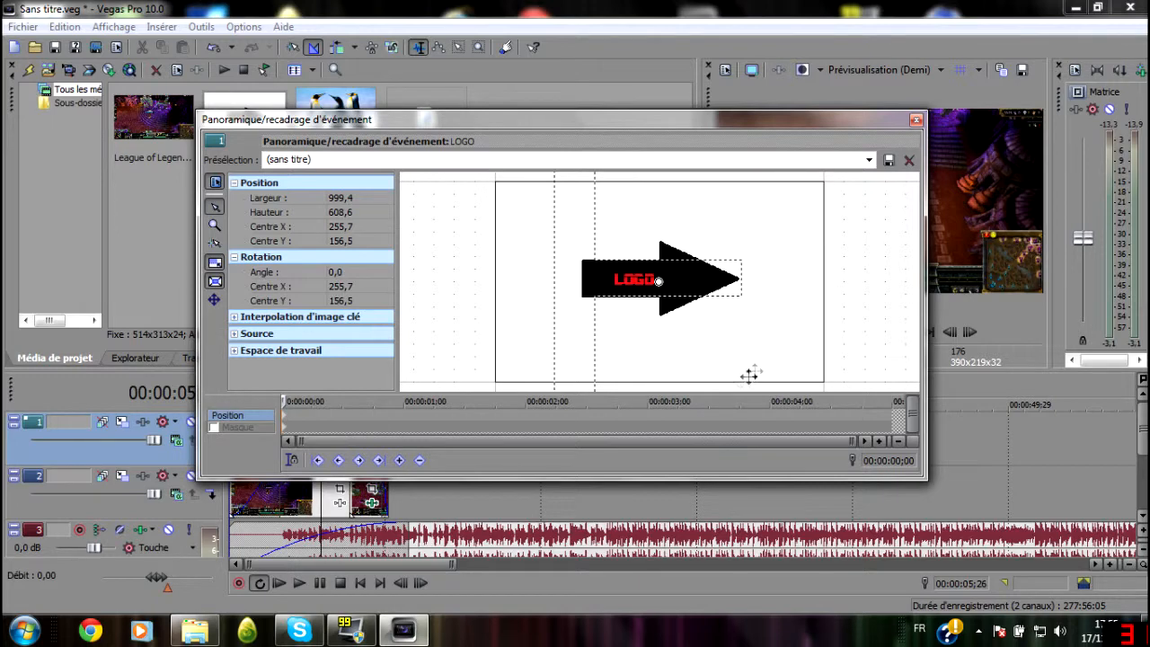
drag(814, 301, 745, 162)
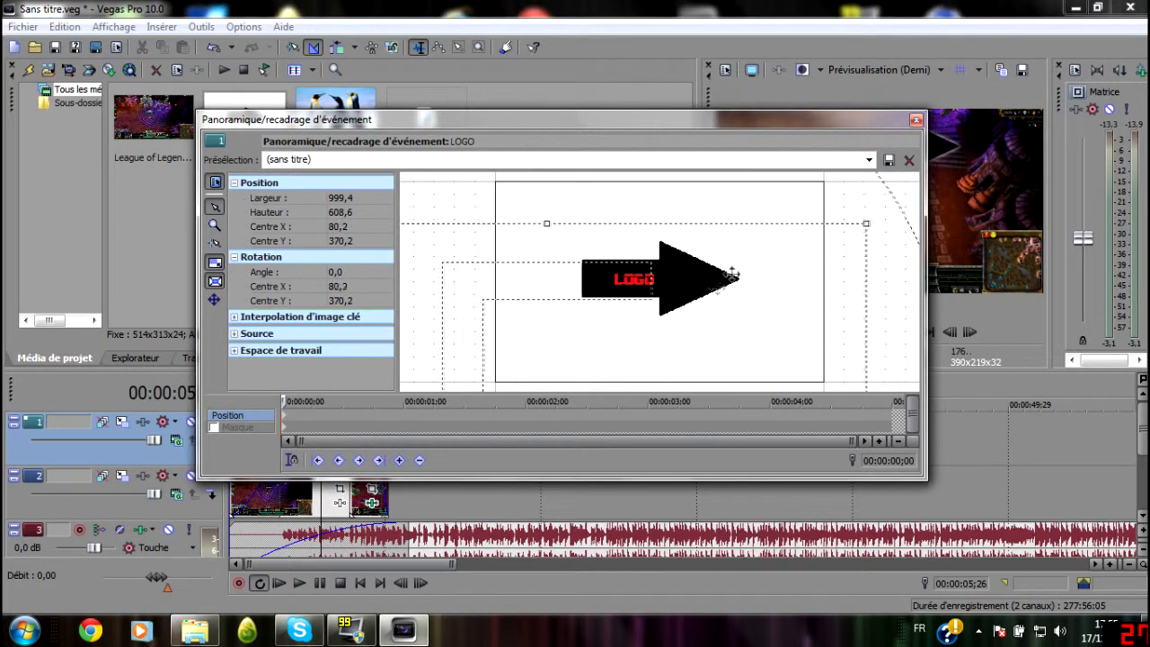
- Shrink the logo into the video's upper-right corner by enlarging its pan/crop frame to about 2598 by 1582, centred near -1001, 860
drag(750, 122, 658, 112)
drag(640, 239, 602, 225)
drag(738, 201, 838, 129)
drag(663, 252, 605, 302)
drag(777, 187, 866, 132)
drag(681, 257, 470, 318)
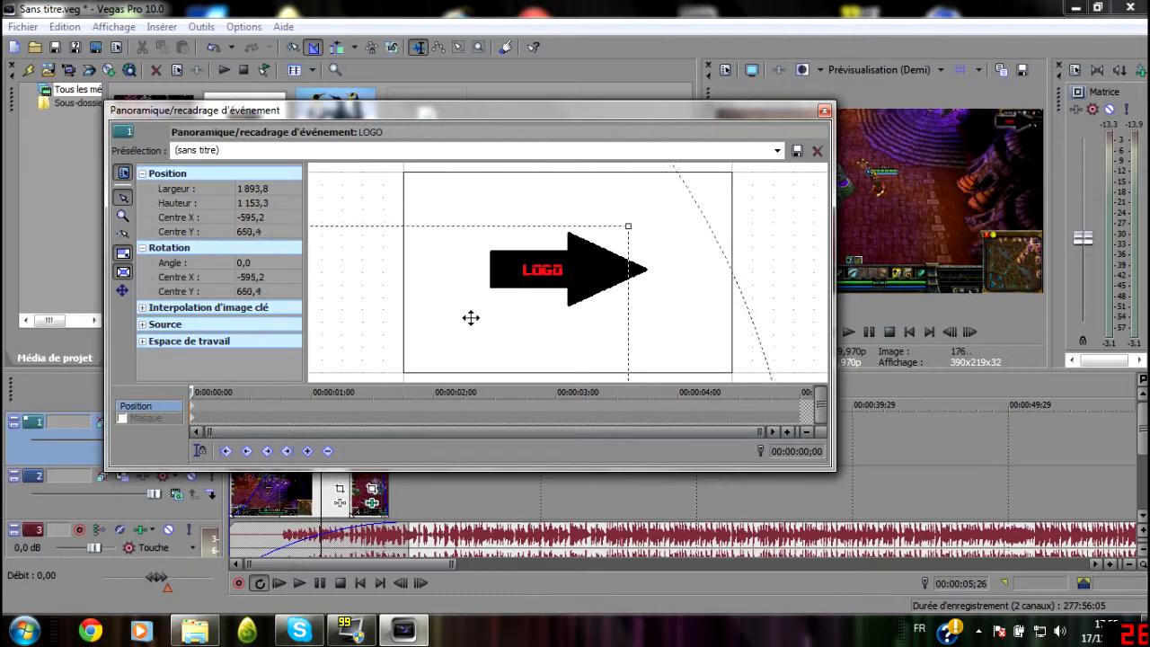
drag(625, 222, 721, 164)
drag(599, 297, 567, 340)
drag(653, 243, 544, 273)
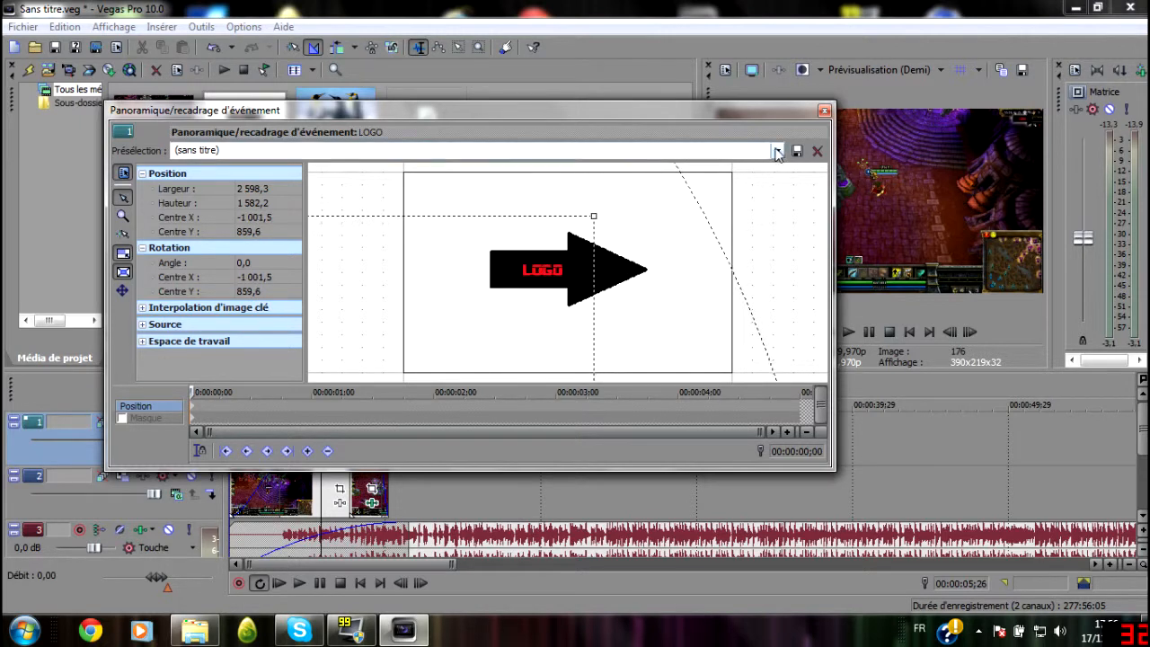
- Save the logo's pan/crop setup as the preset Tuto, close the settings and place the cursor at 00:00:05;09
click(778, 153)
click(343, 151)
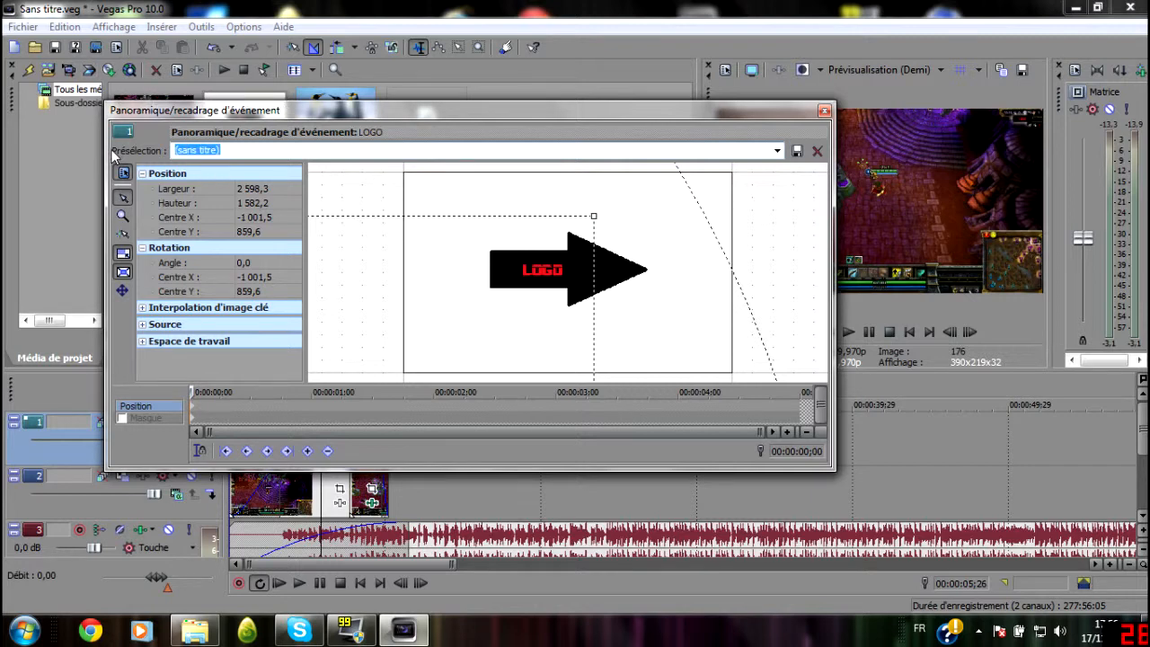
text(Tuto)
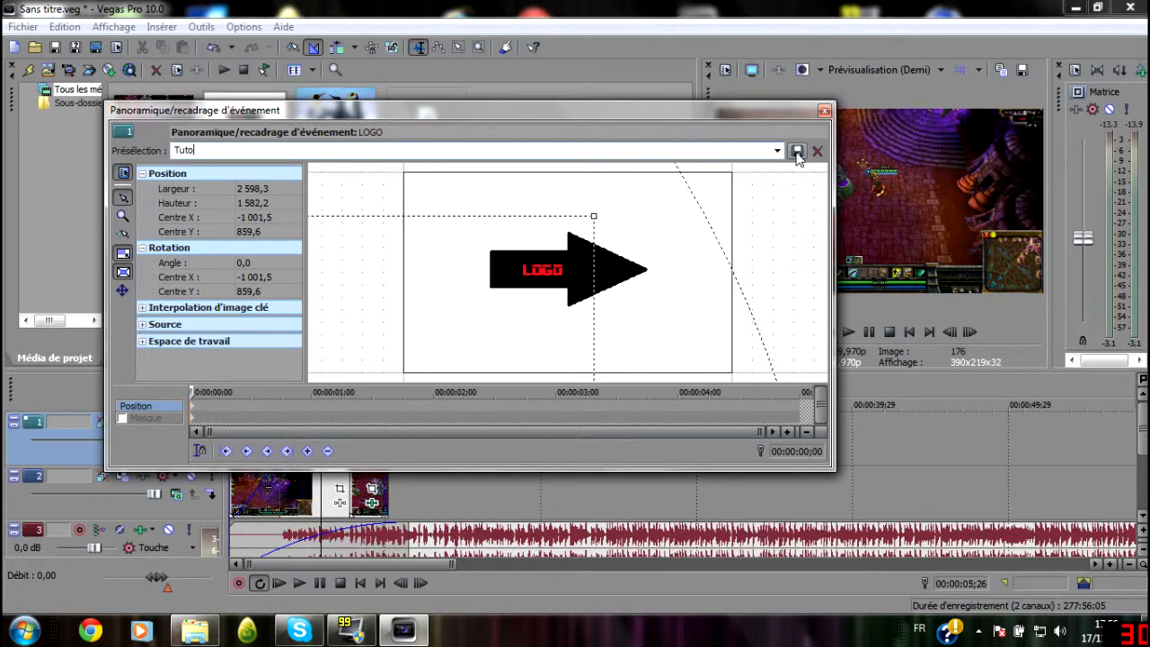
click(797, 151)
click(824, 109)
click(312, 440)
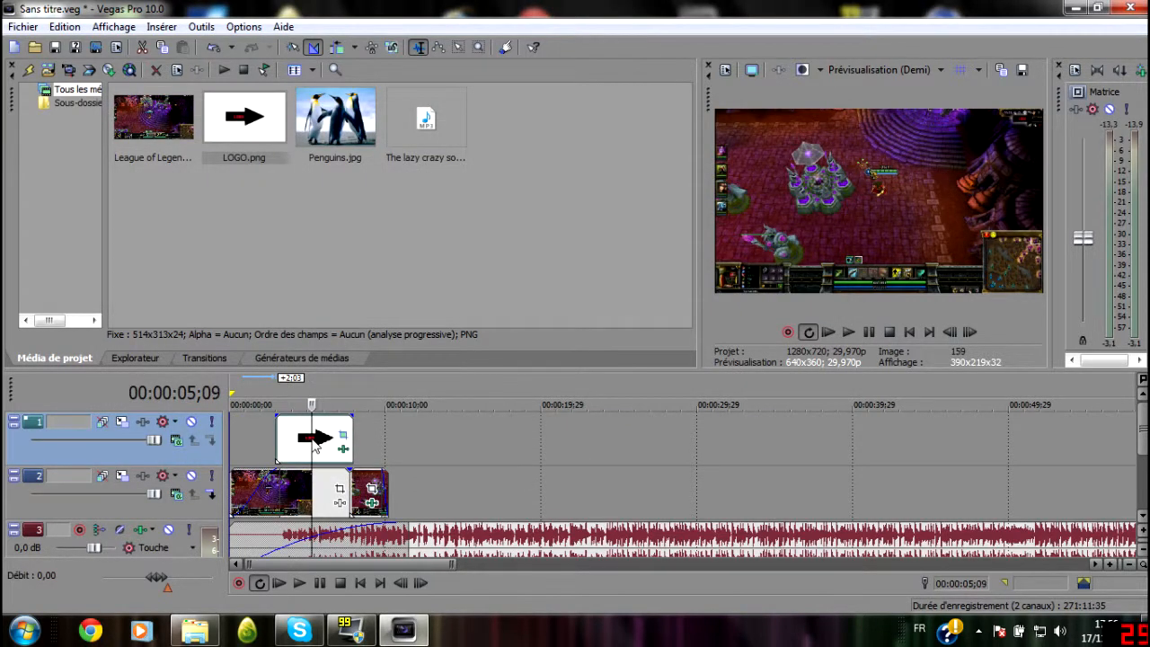
- Apply the saved Tuto preset in the logo's pan/crop settings and close them
click(342, 437)
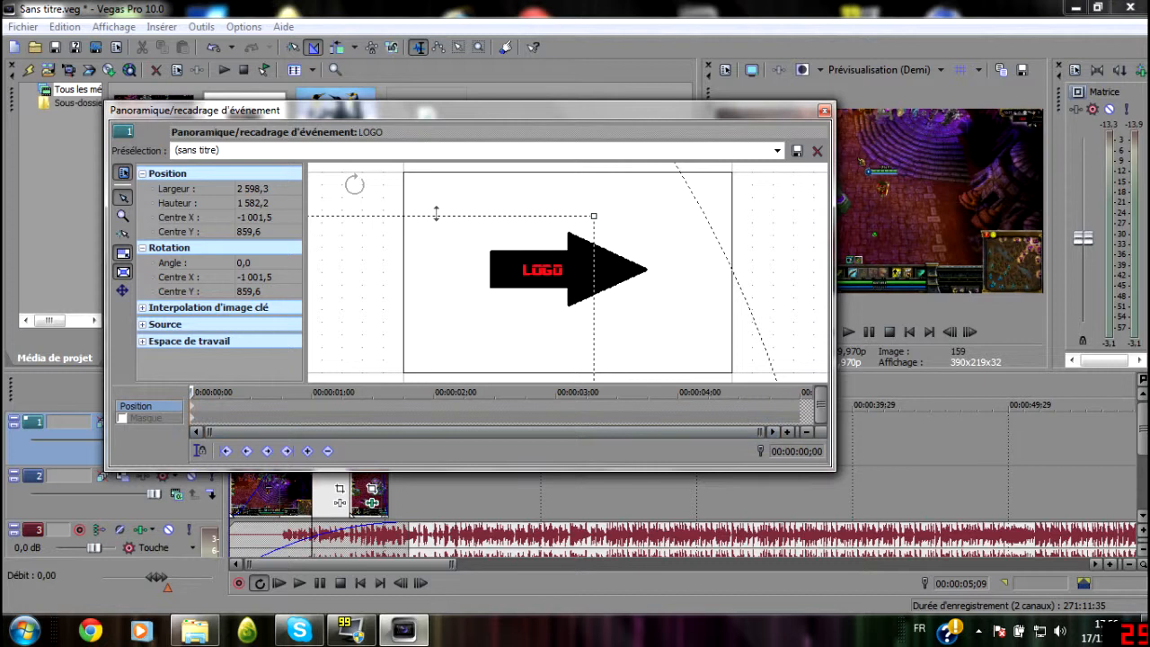
click(325, 150)
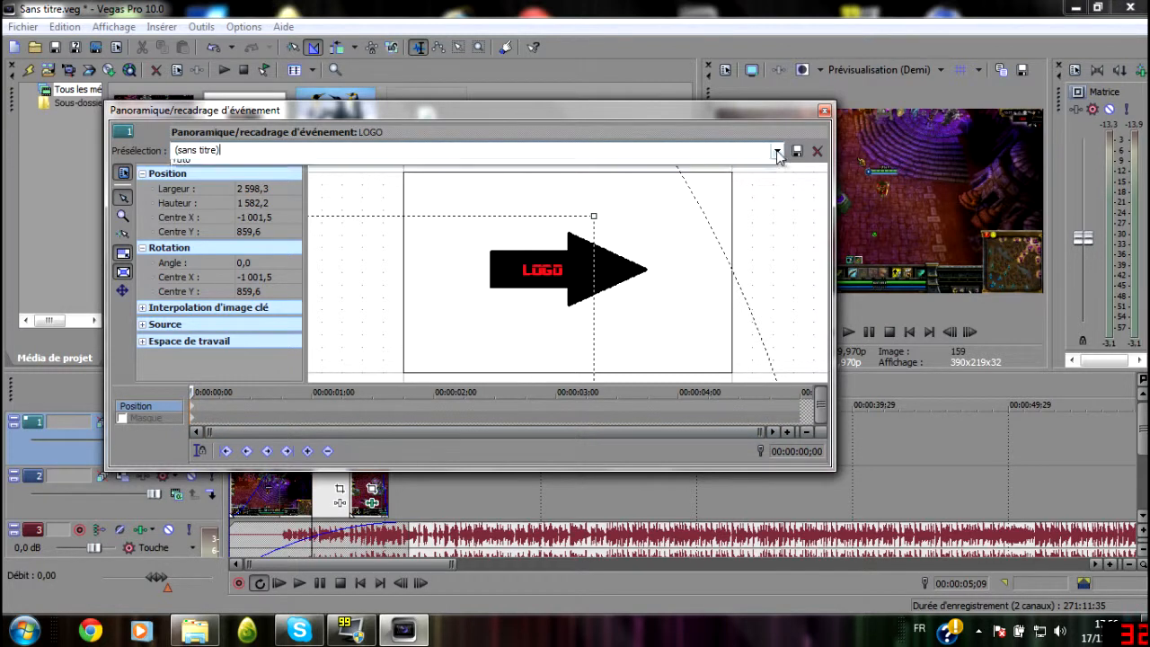
click(198, 223)
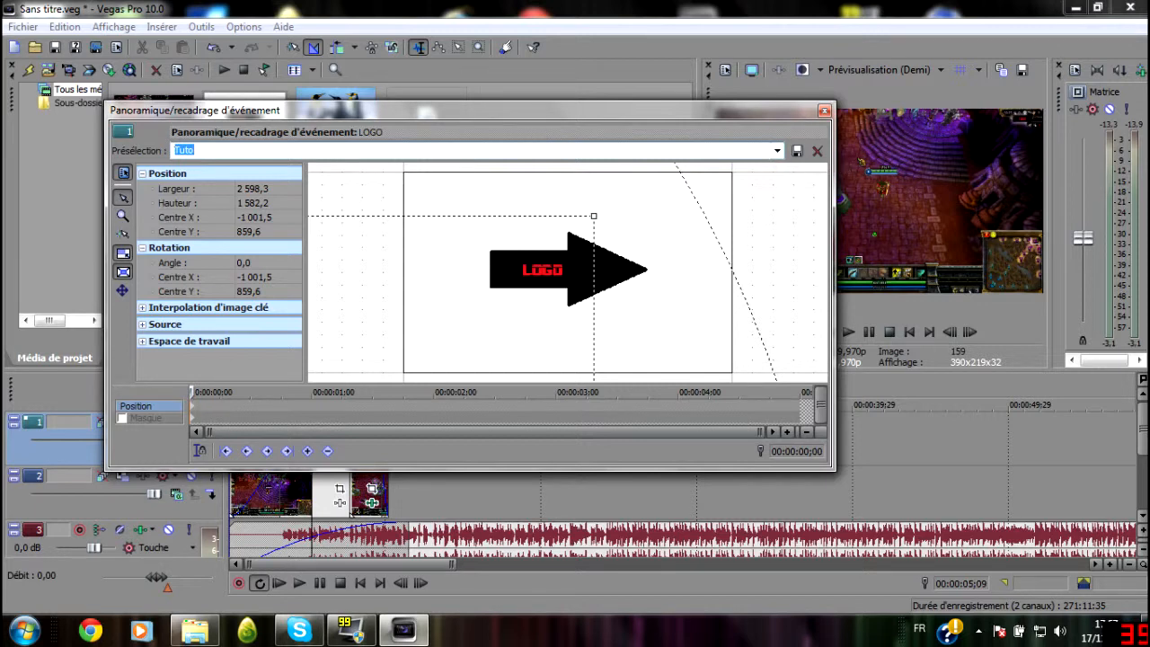
click(824, 112)
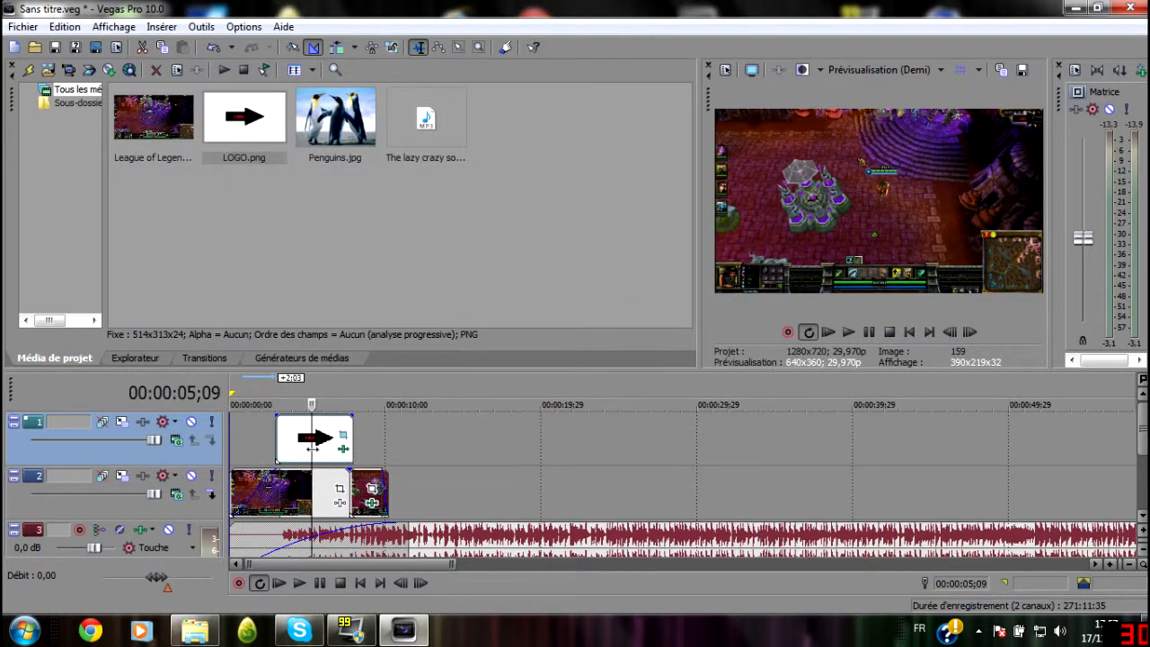
- Stretch the logo event to run from near the video's start to the end of its second clip, with a fade-in at the beginning
drag(277, 432, 249, 434)
drag(352, 423, 688, 438)
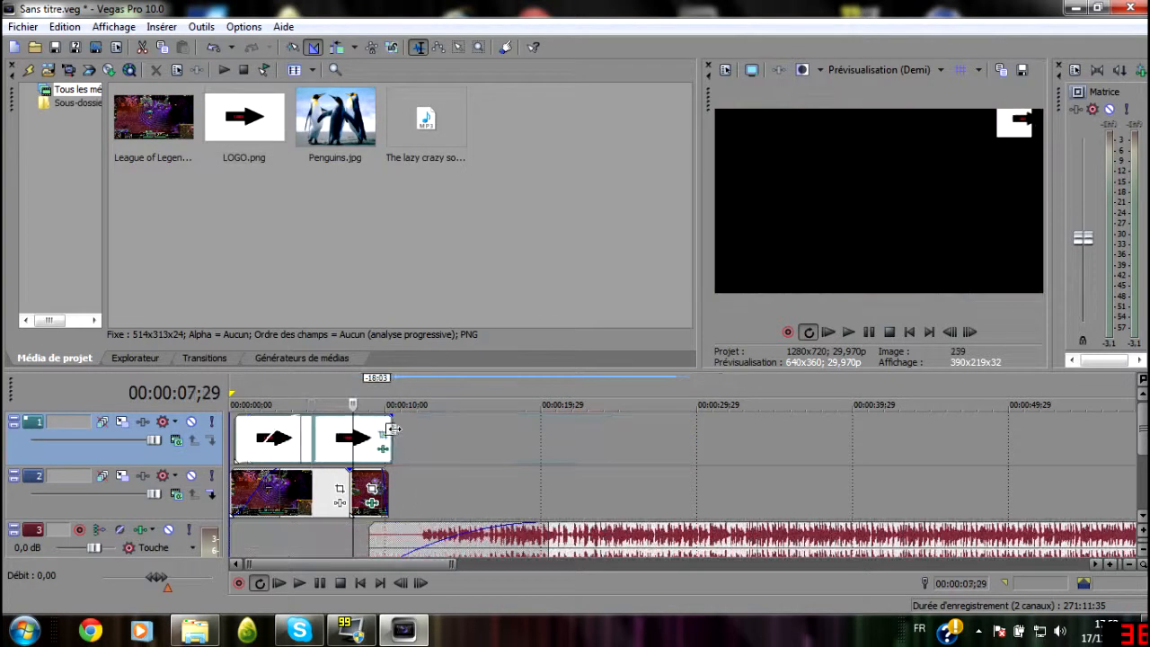
drag(386, 432, 390, 432)
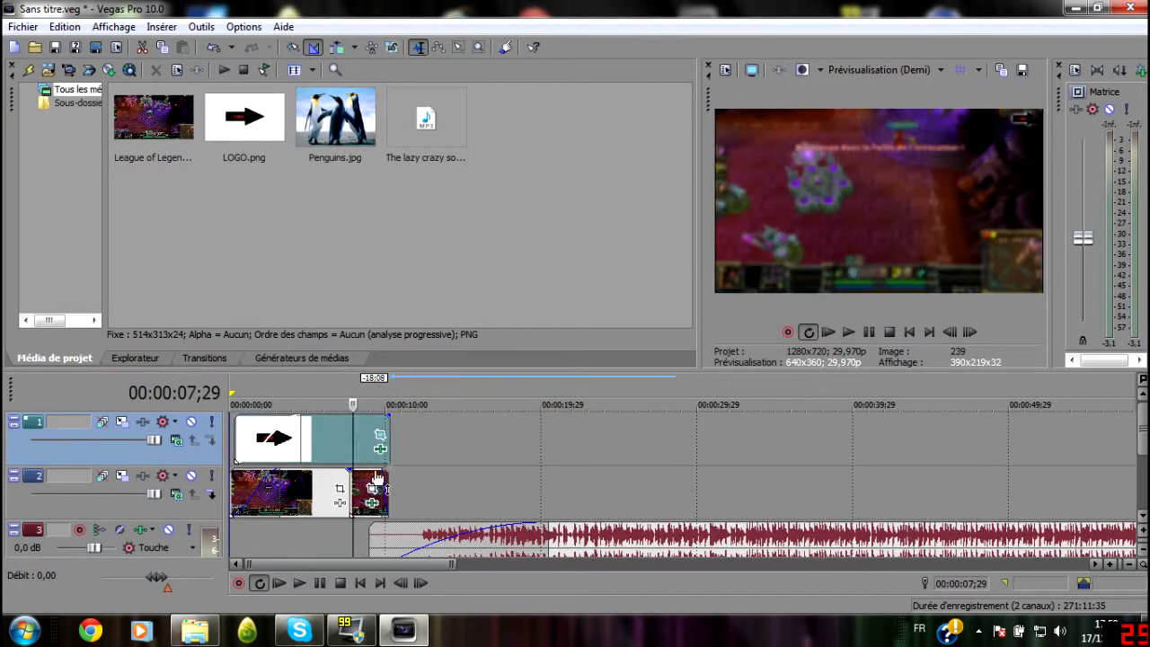
- Insert a new video track above the logo track and bring up its insertion options at 00:00:08;27
right_click(440, 434)
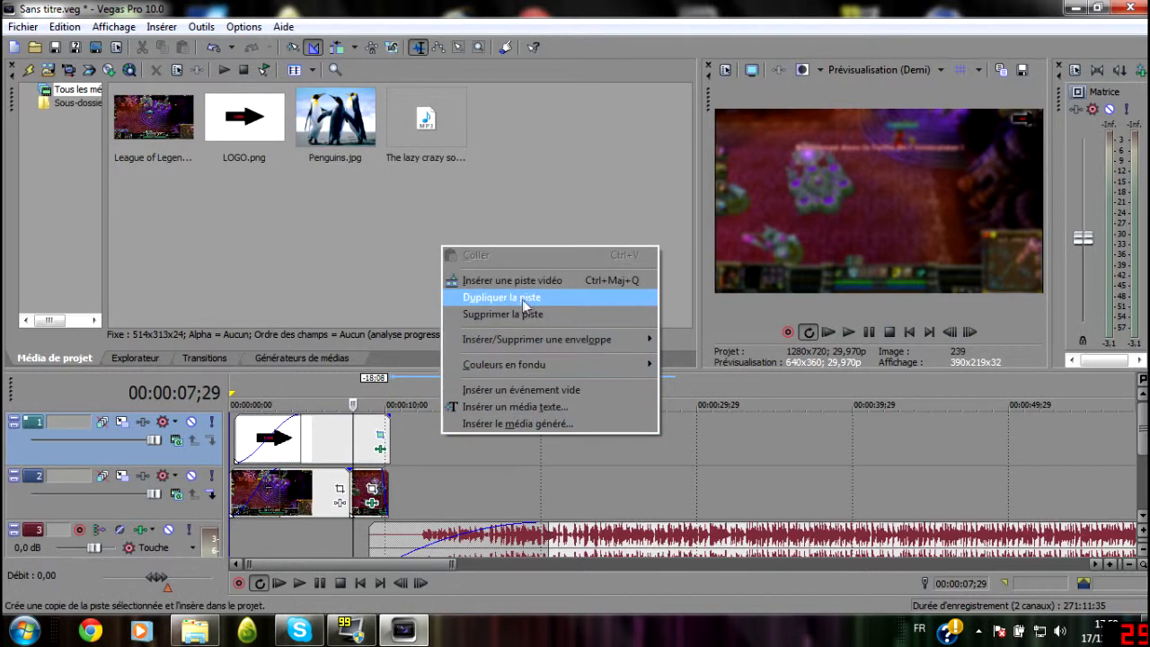
click(542, 280)
click(368, 433)
right_click(375, 431)
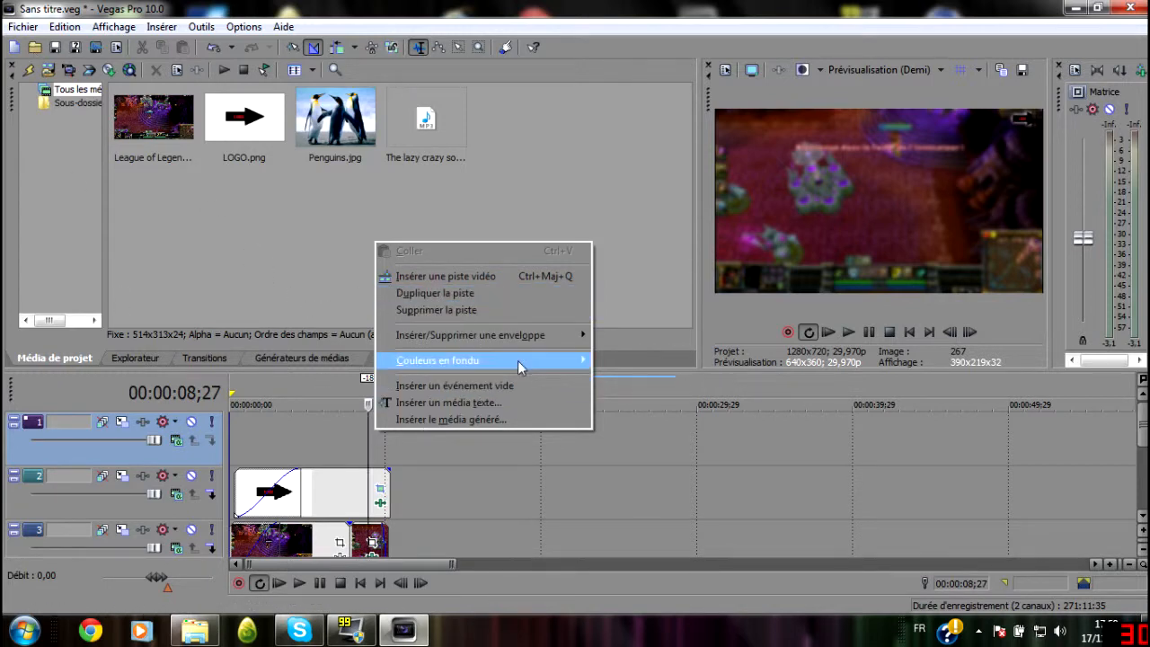
mouse_move(539, 359)
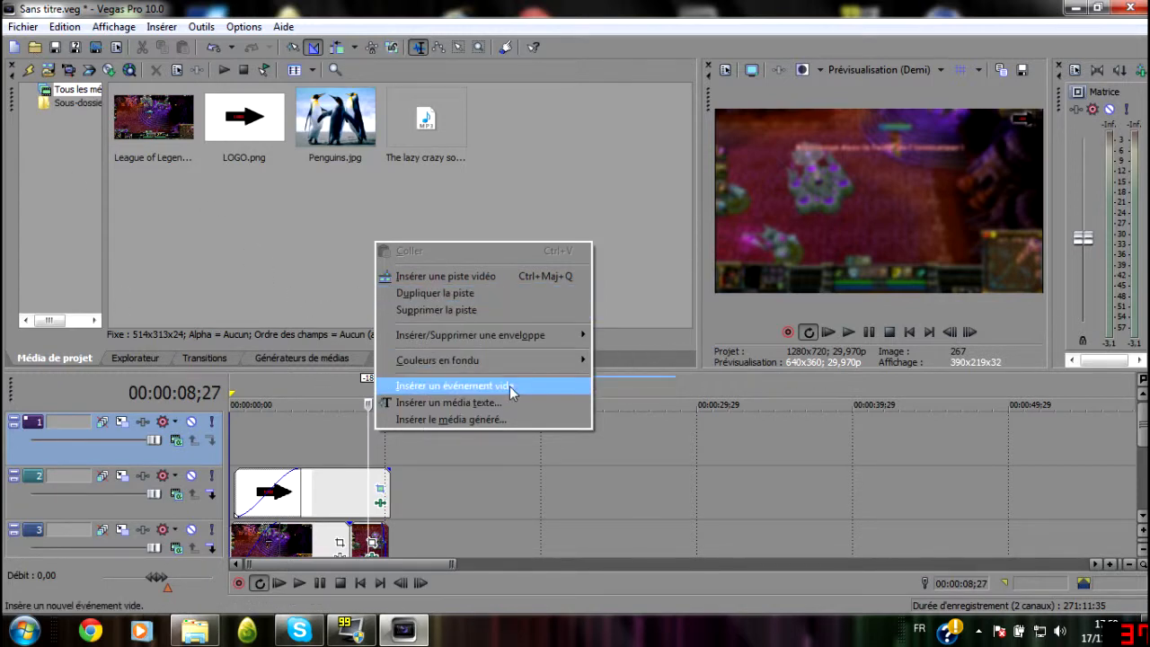